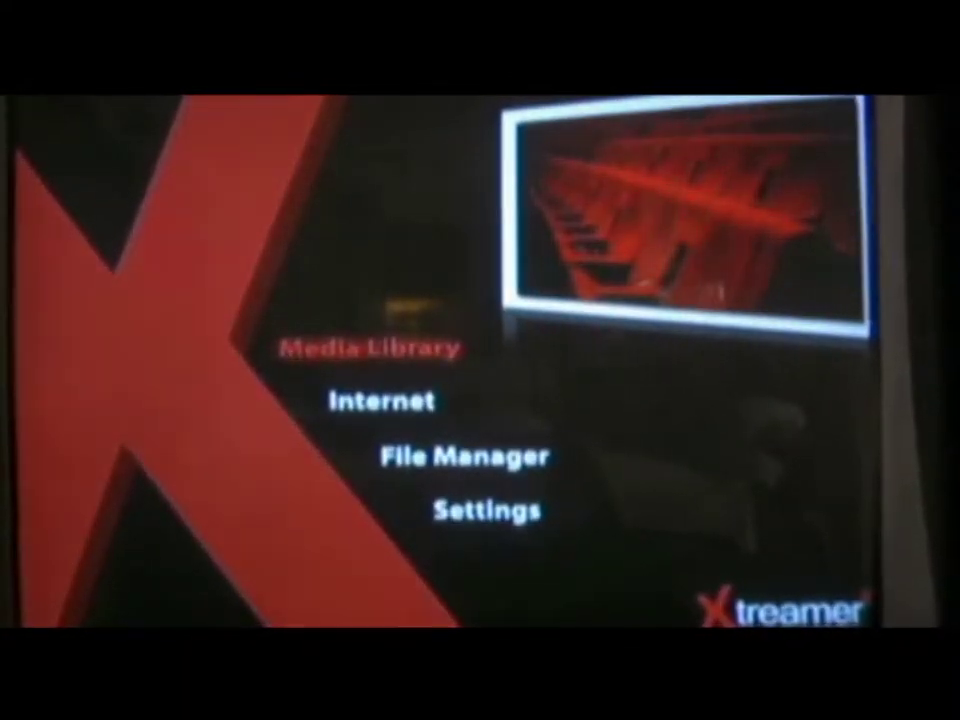
Open Xtreamer's Media Library and move up through the USB, NET and Playlist sources
key(Return)
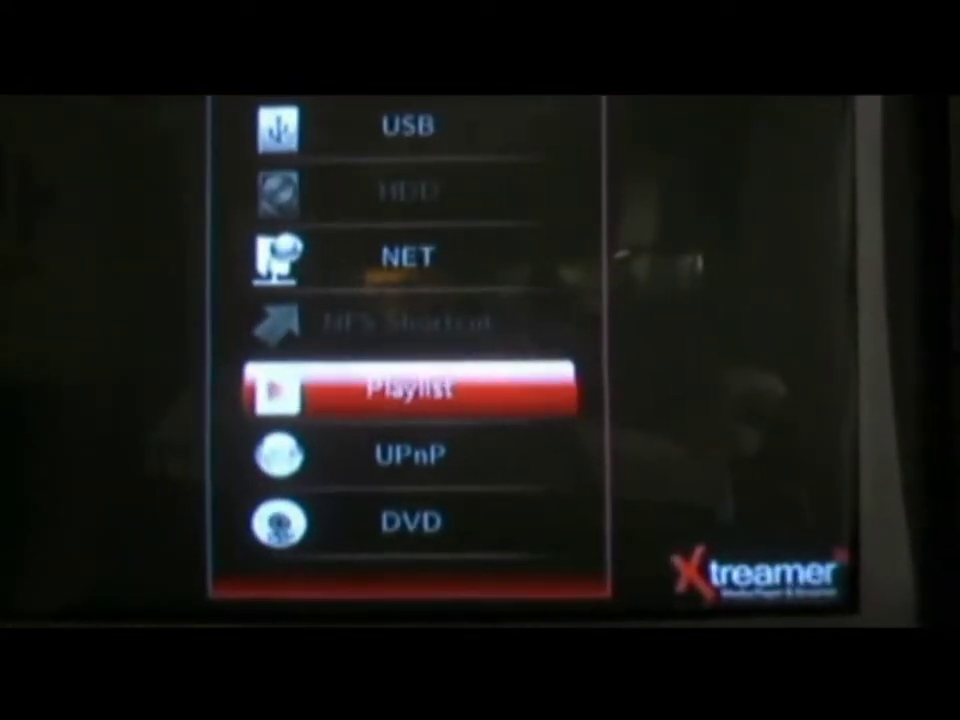
key(Up)
key(Up)
key(Up)
key(Up)
key(Up)
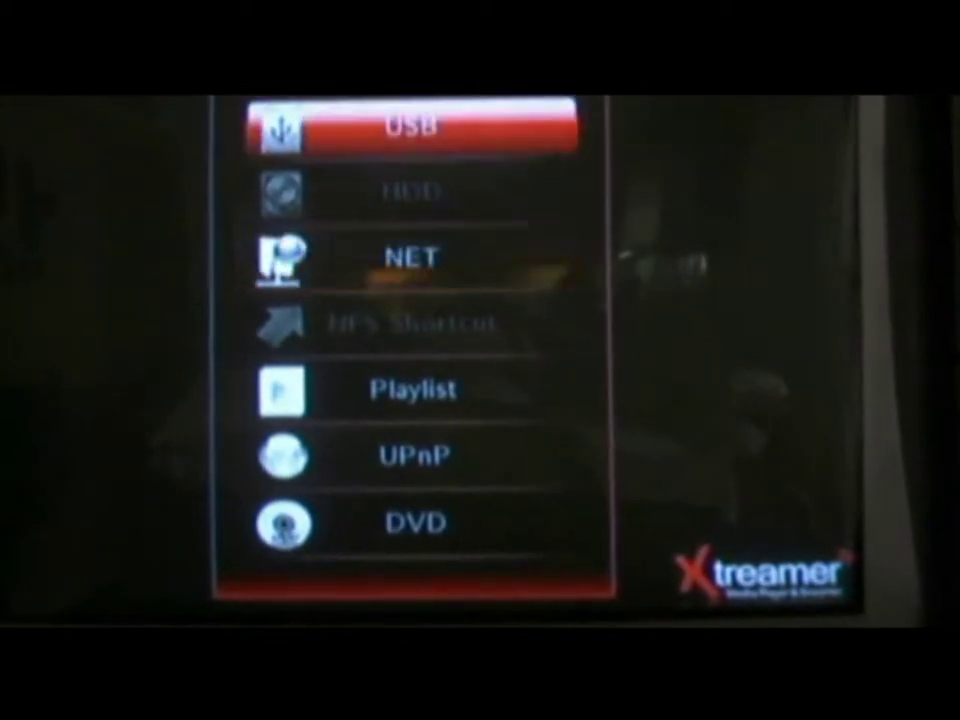
key(Up)
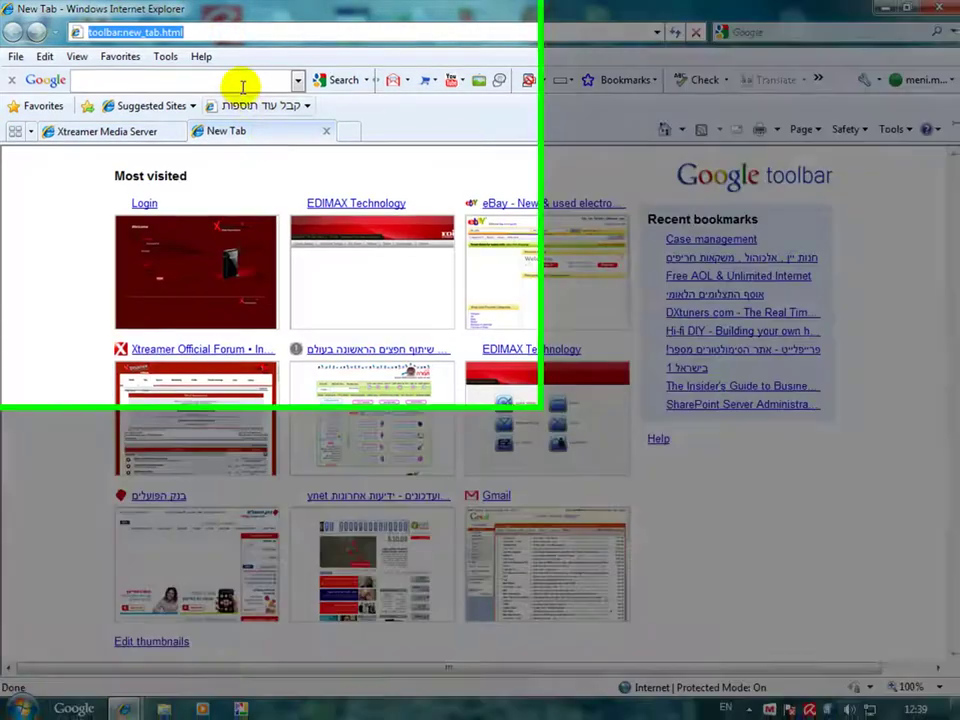
Search Google for 'hanewin nfs', open haneWIN.net, and run the NFS Server 1.1.66 installer
click(238, 82)
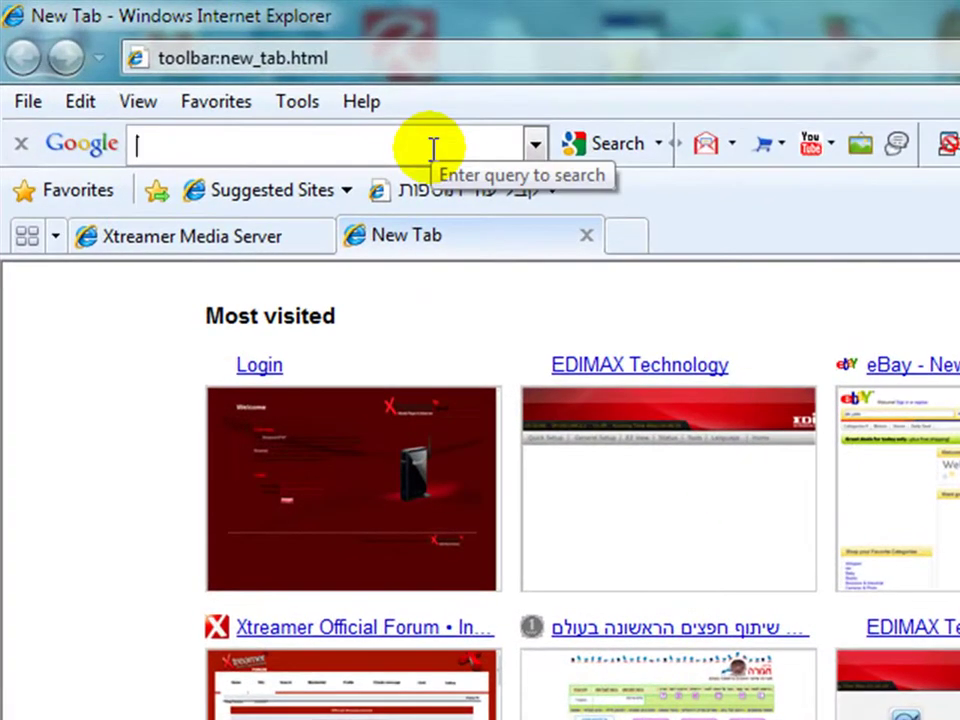
text(hanewin nfs)
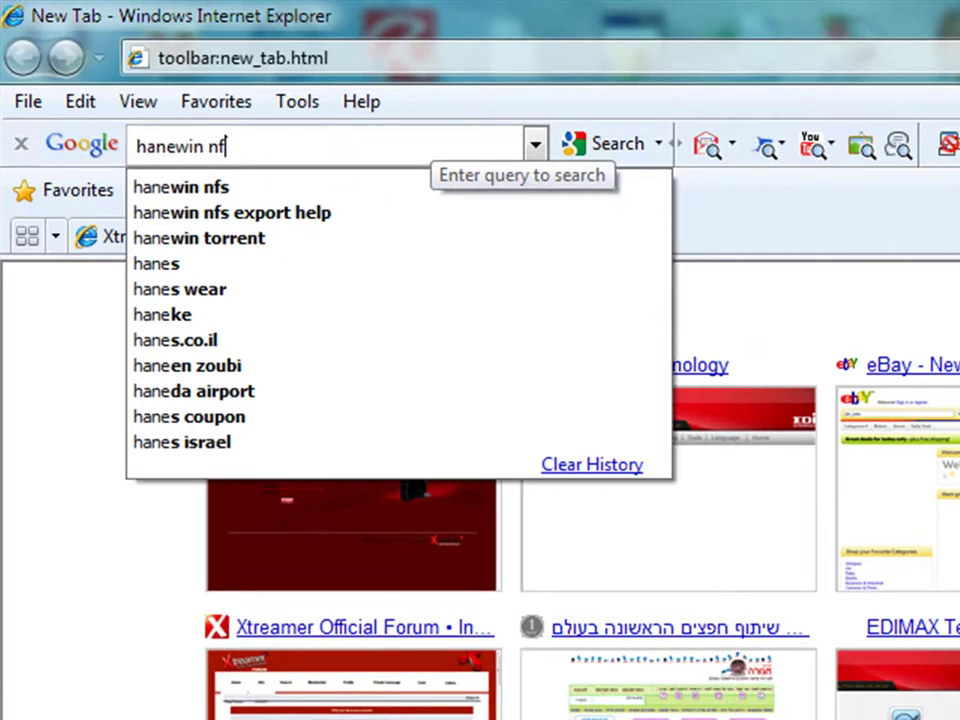
key(Return)
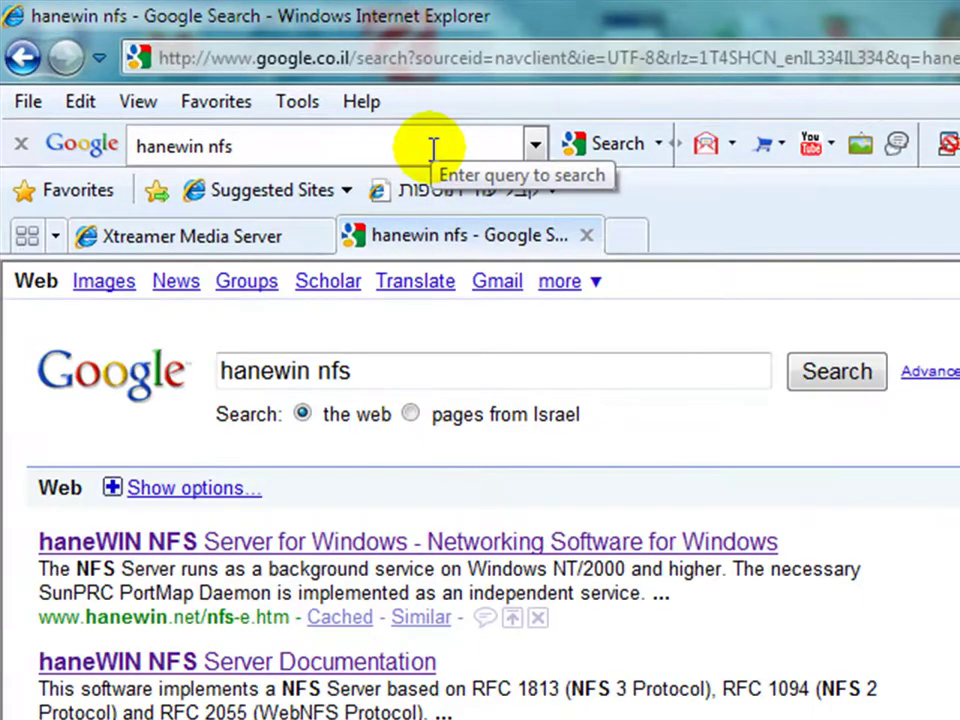
click(274, 544)
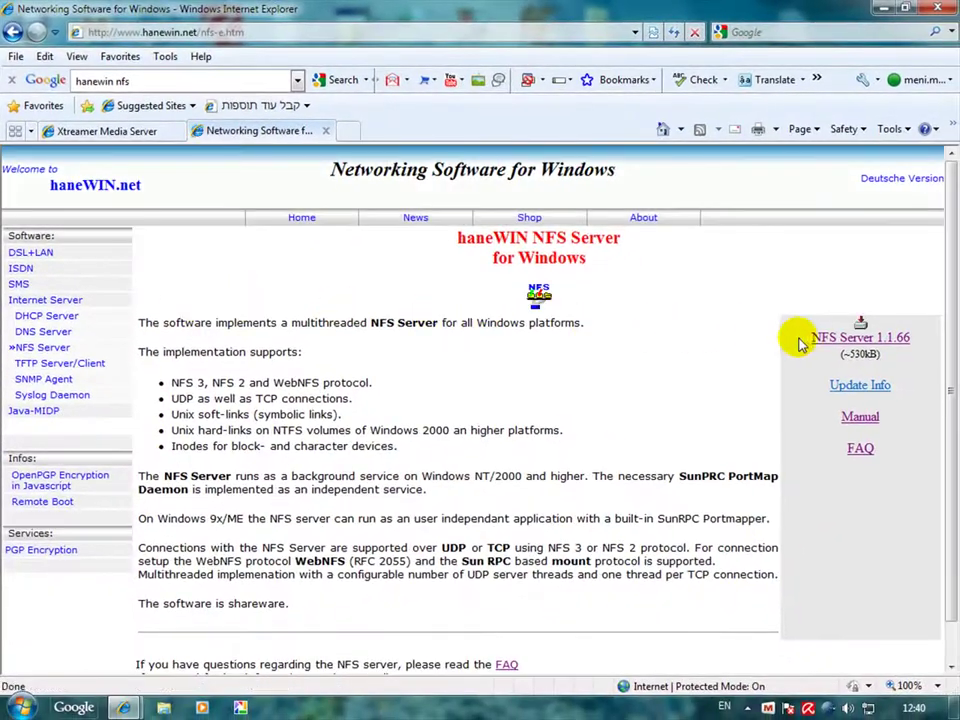
click(826, 340)
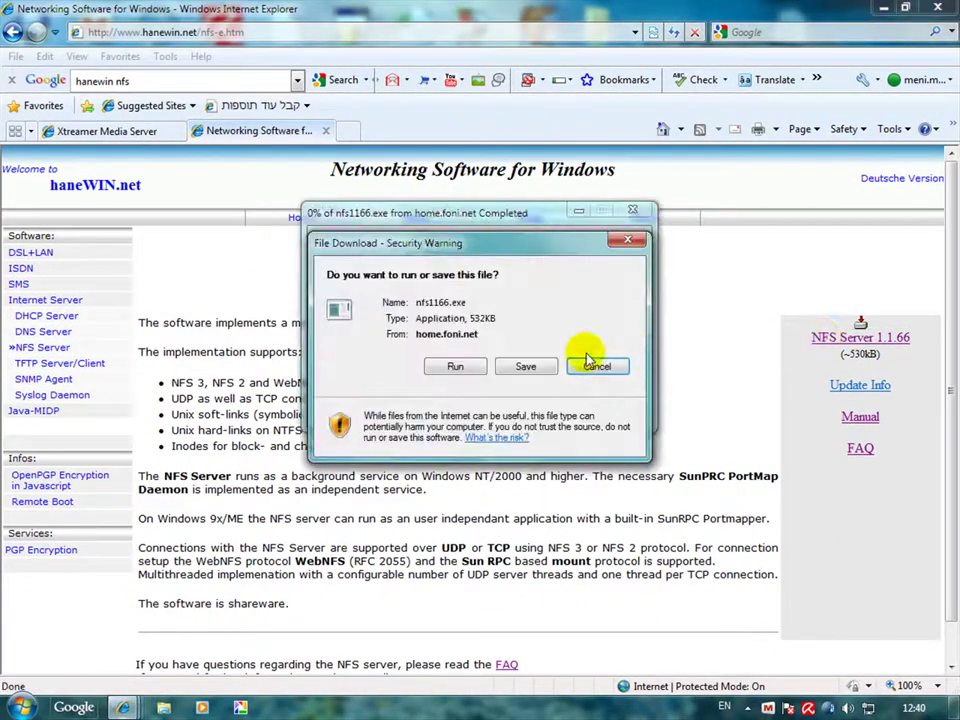
click(455, 366)
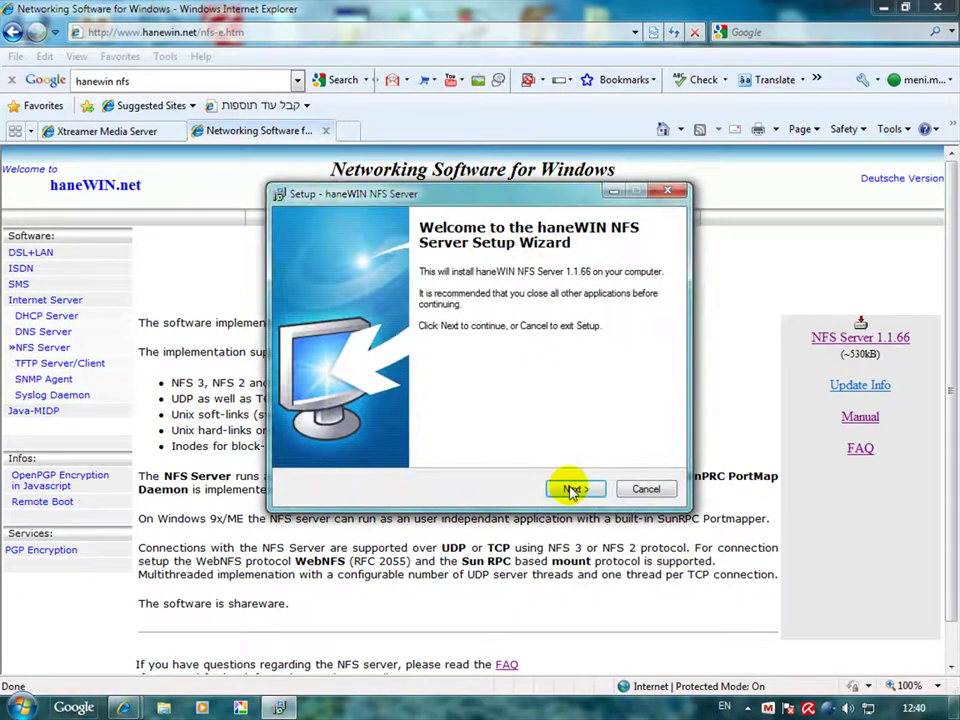
Advance the Setup Wizard past the accepted licence agreement and install location, then cancel setup
click(575, 489)
click(440, 438)
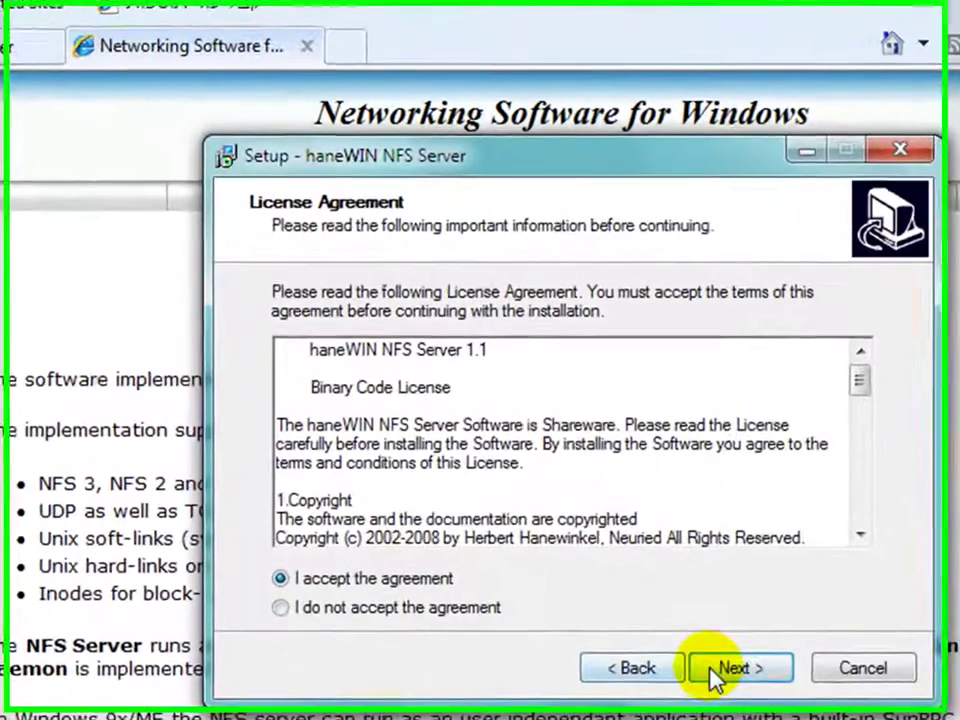
click(712, 677)
click(738, 686)
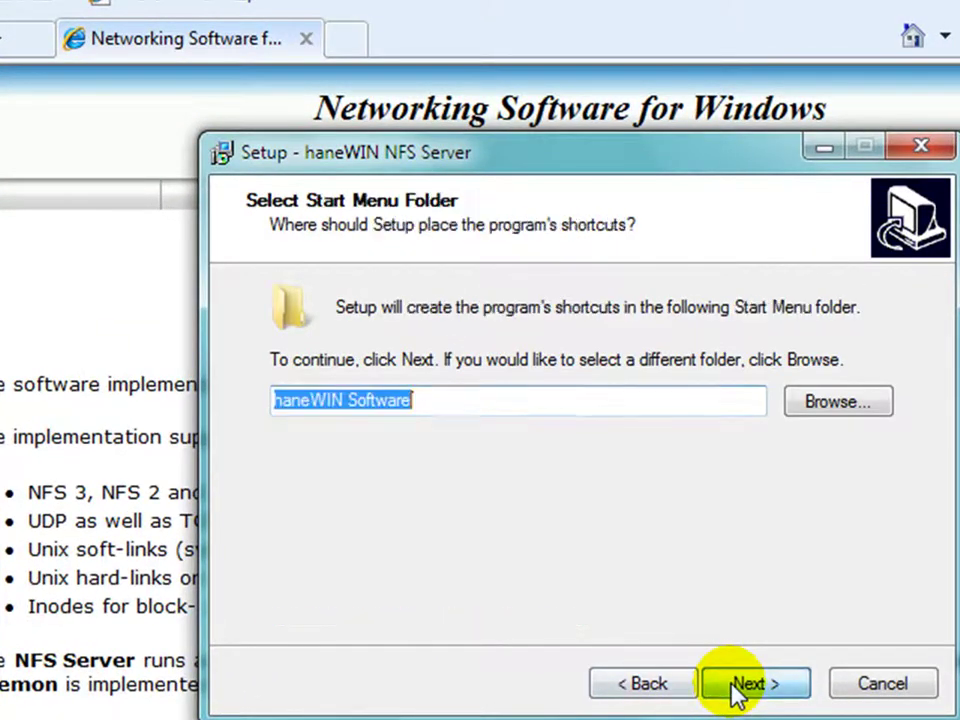
click(882, 684)
Confirm quitting setup, launch NFS Server from a Start search for 'nfs', and close the compatibility warning
click(615, 407)
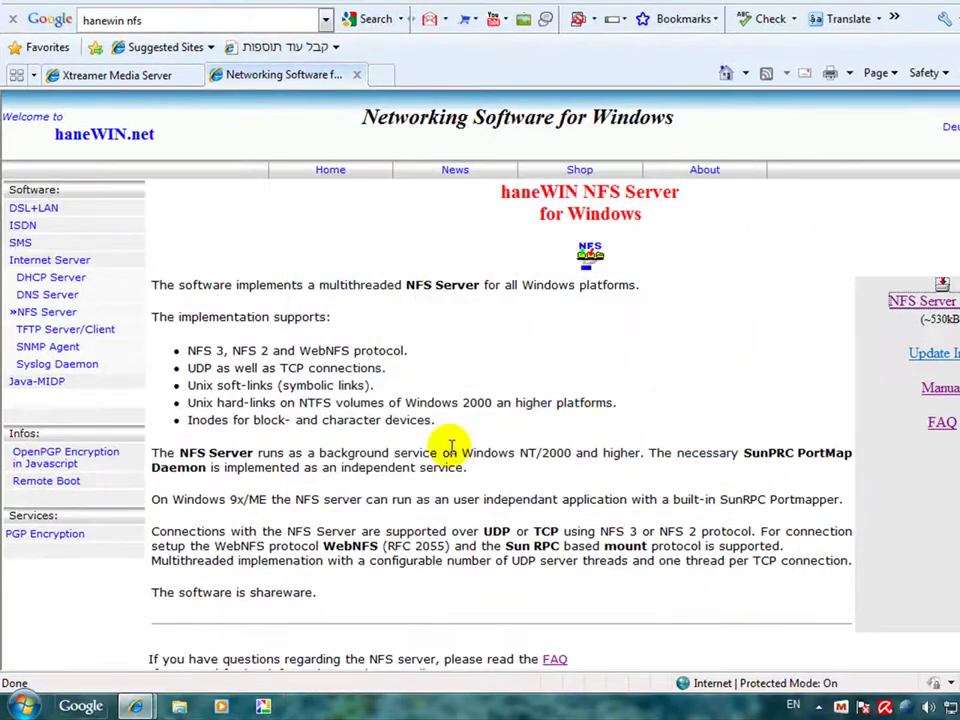
click(22, 706)
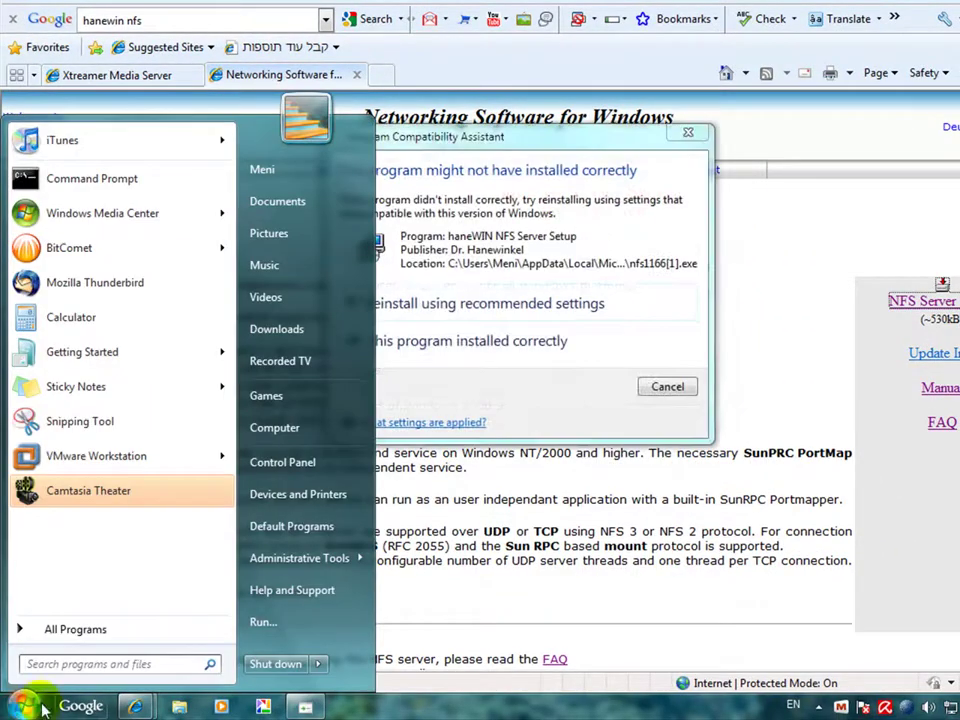
click(81, 666)
text(n)
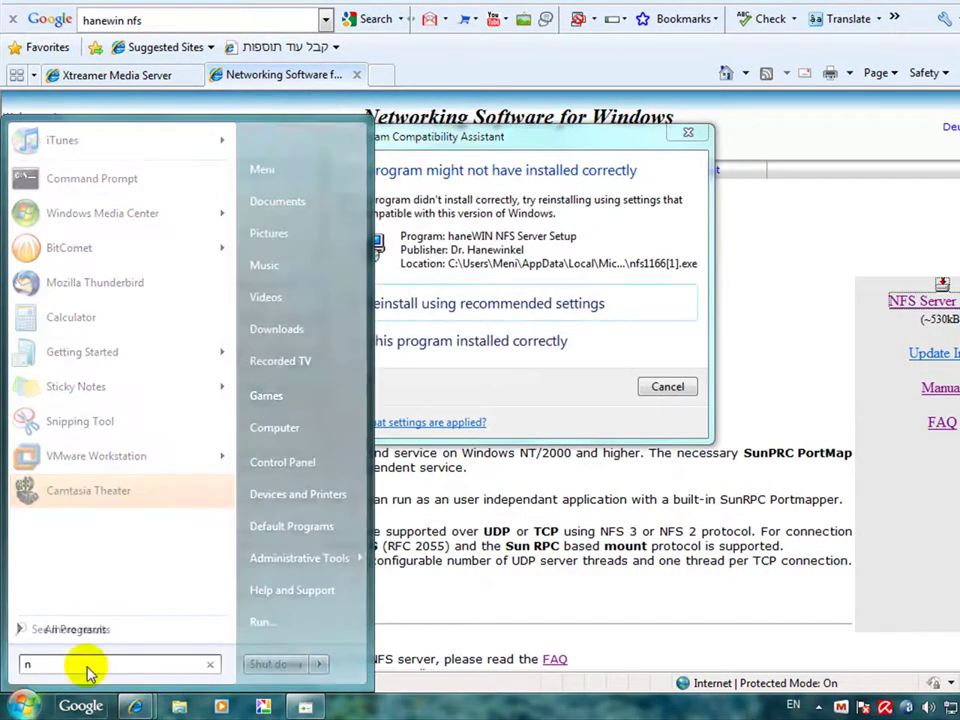
text(fs)
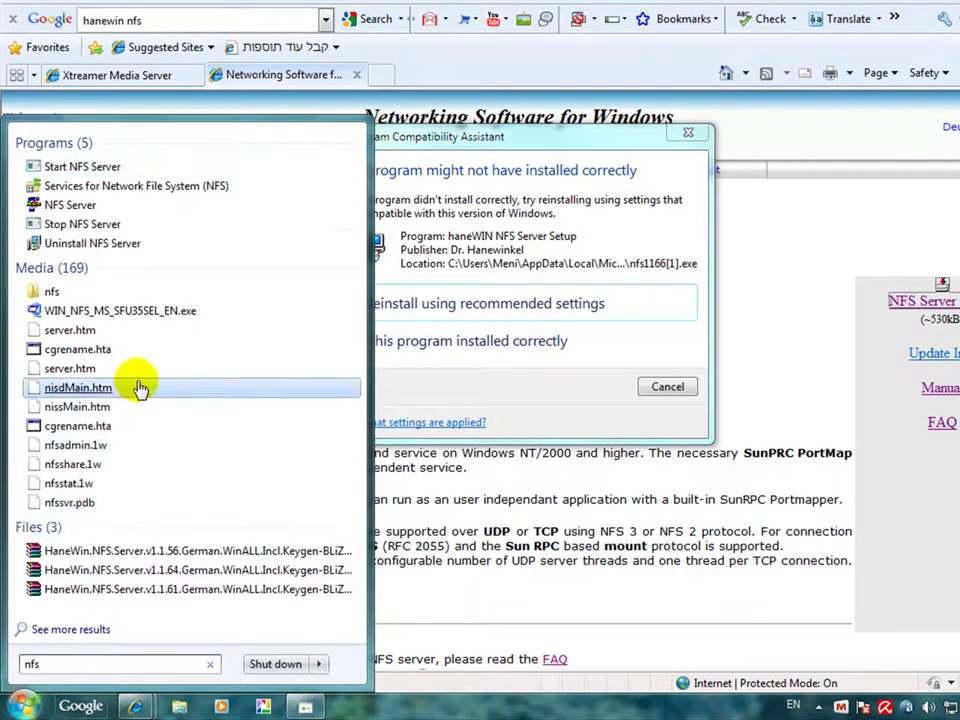
right_click(83, 207)
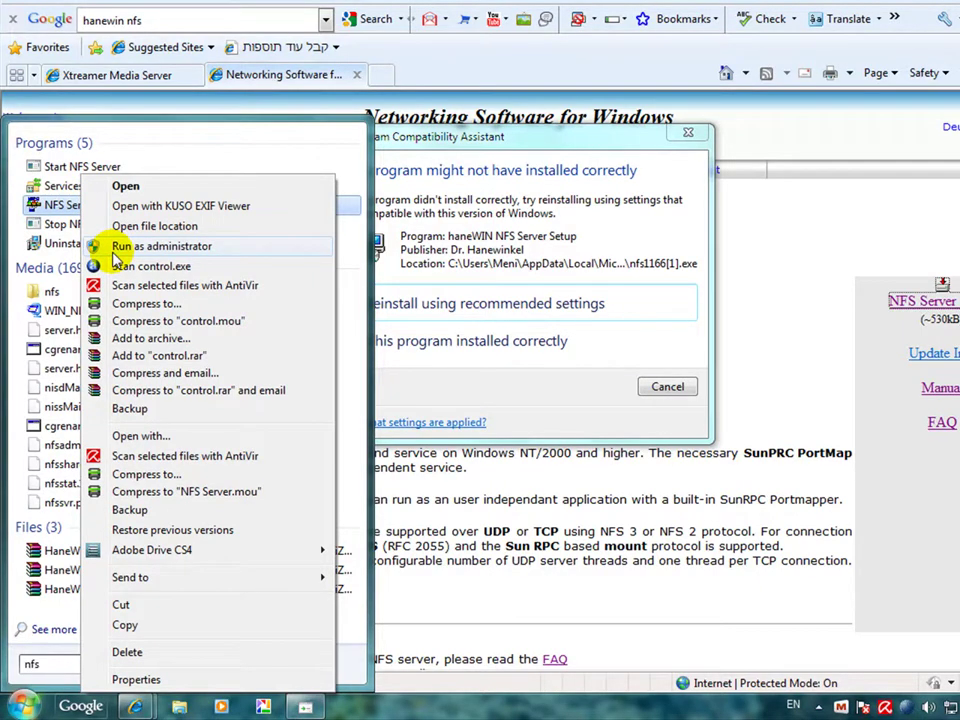
key(Escape)
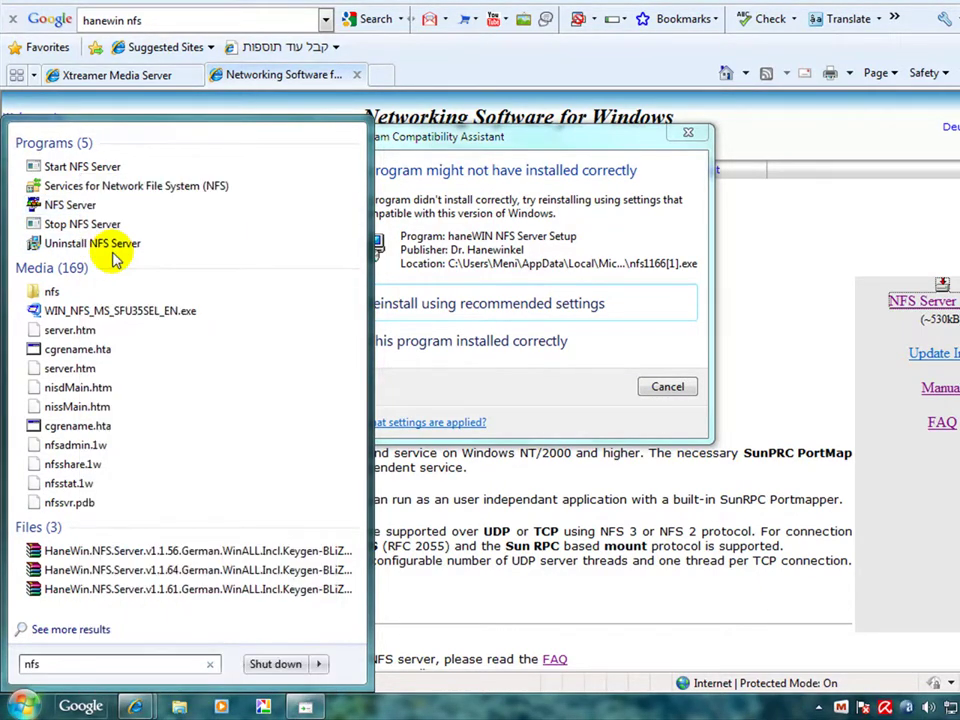
click(686, 135)
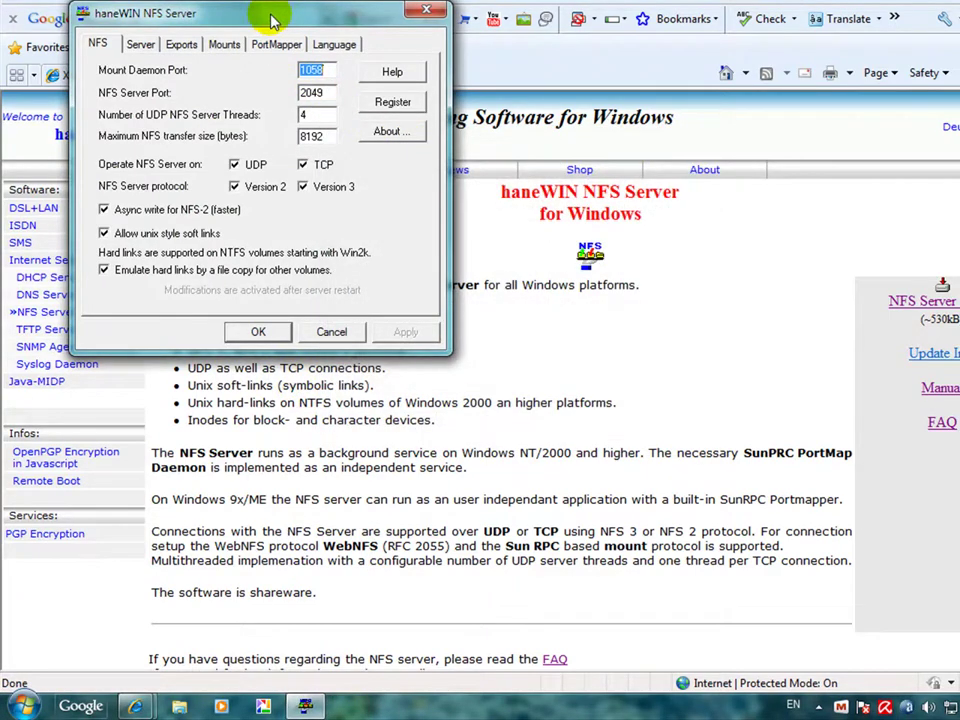
Enable lowercase drive letters and UTF-8 on the Server tab, then view the empty Exports list
click(140, 44)
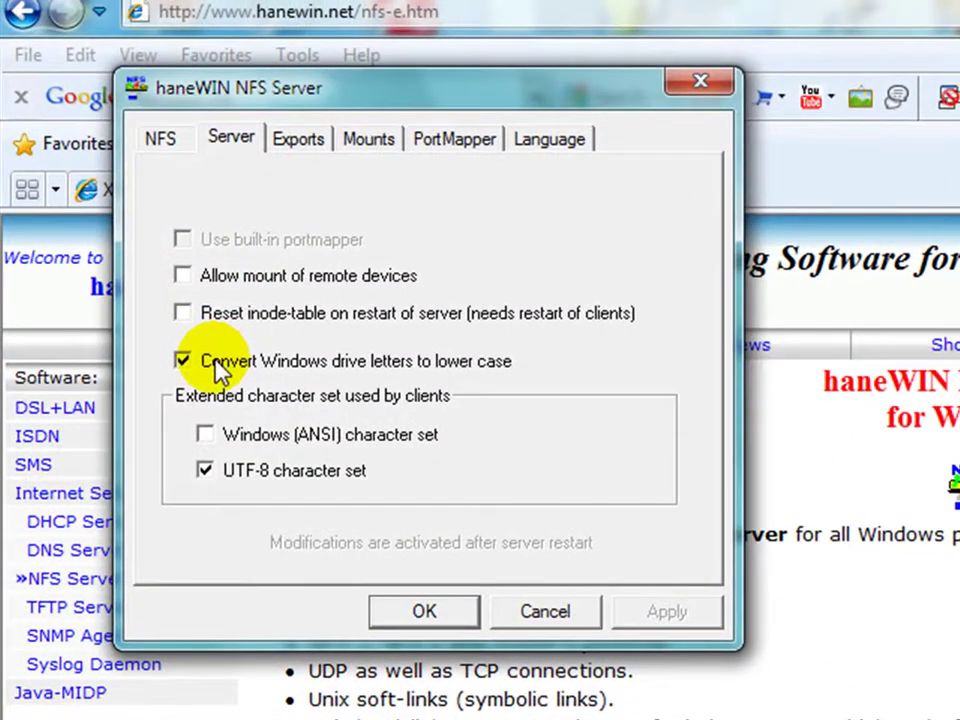
double_click(130, 179)
click(246, 476)
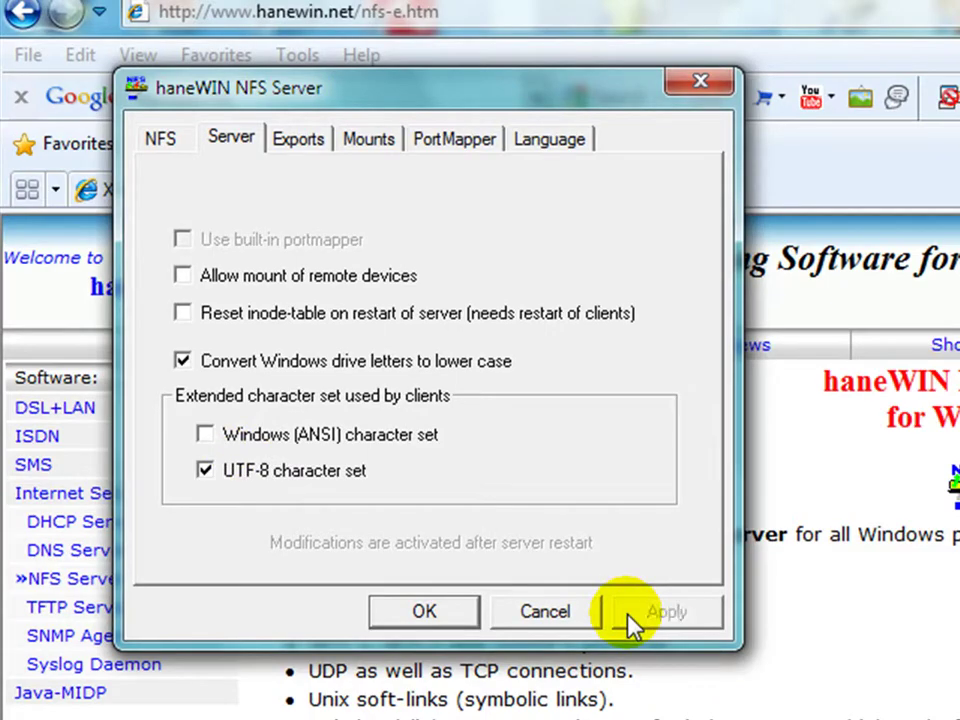
click(287, 143)
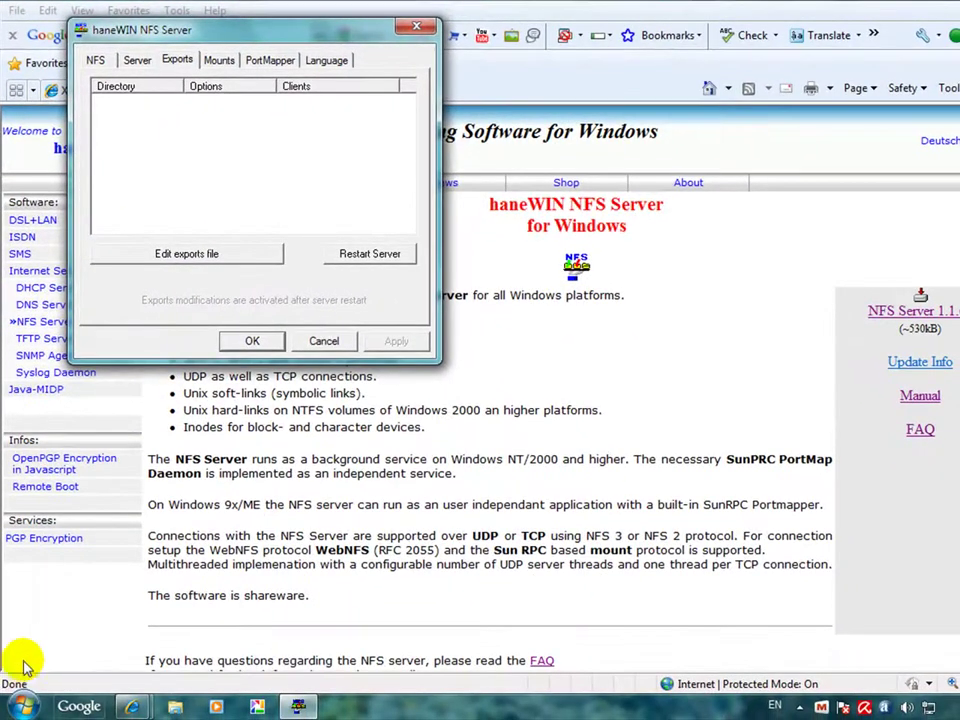
Open the Media folder on drive Main_750GB (E:) in Windows Explorer
click(22, 706)
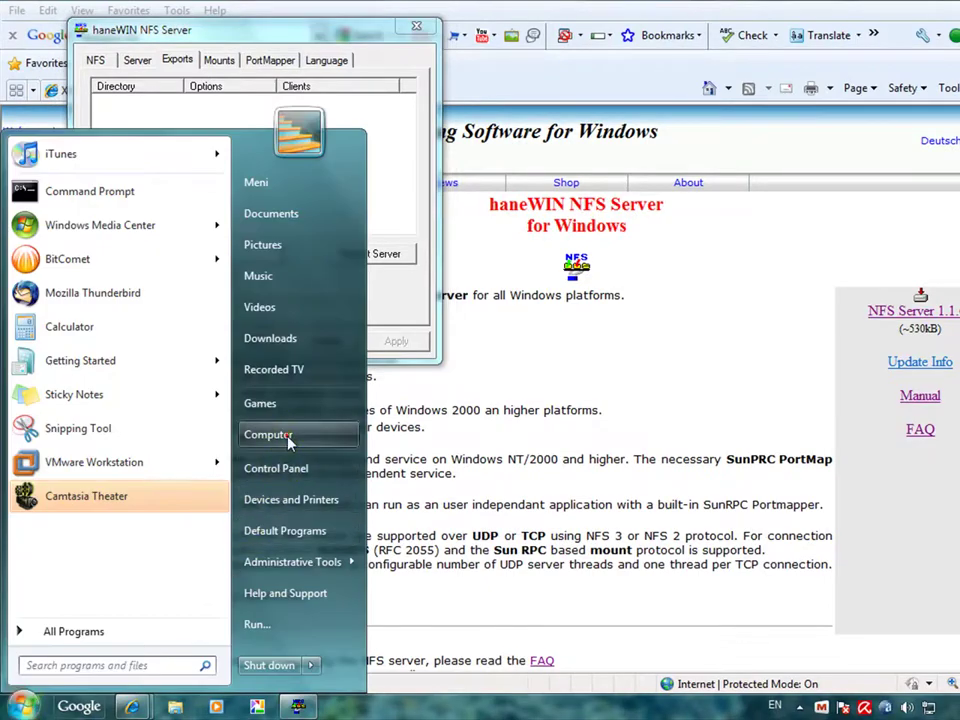
click(258, 438)
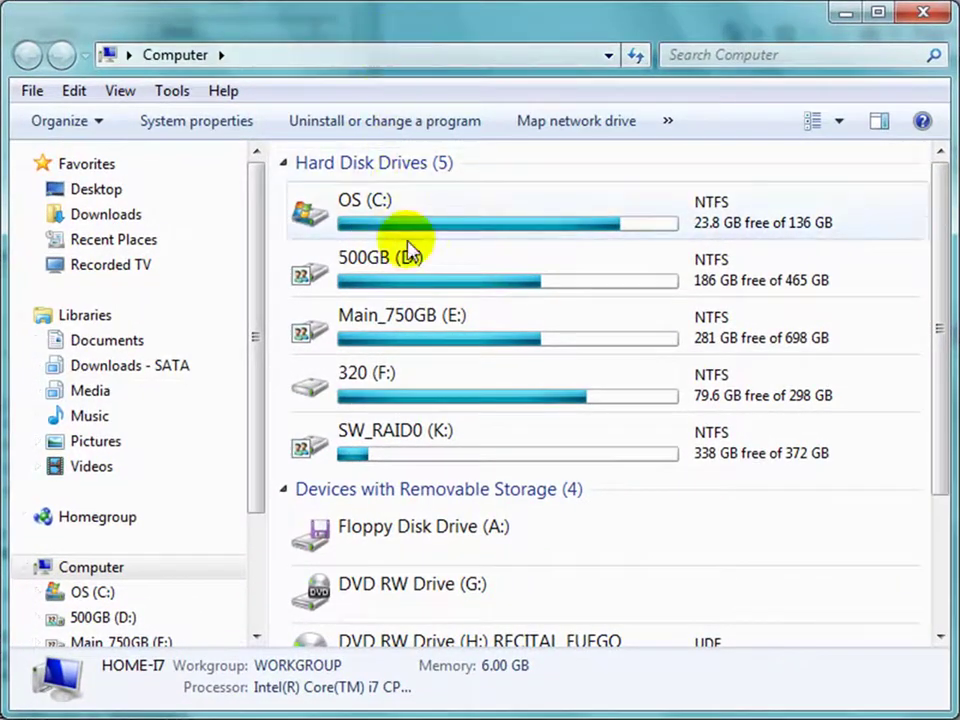
click(461, 314)
double_click(413, 333)
click(413, 330)
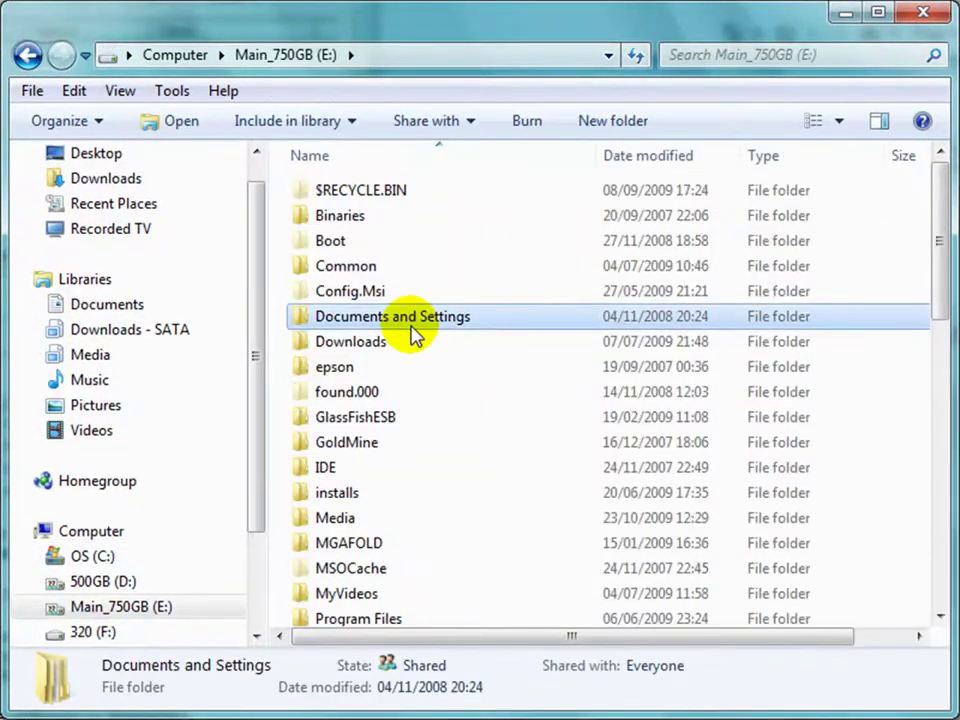
key(m)
key(Return)
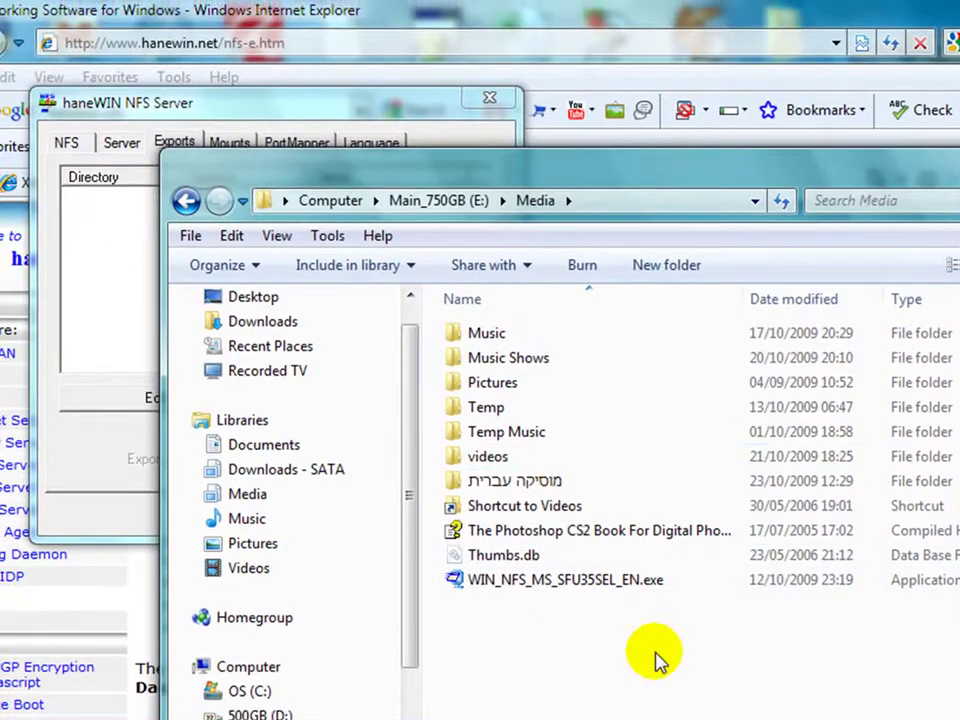
Copy the E:\Media path from the address bar and return to NFS Server
click(551, 201)
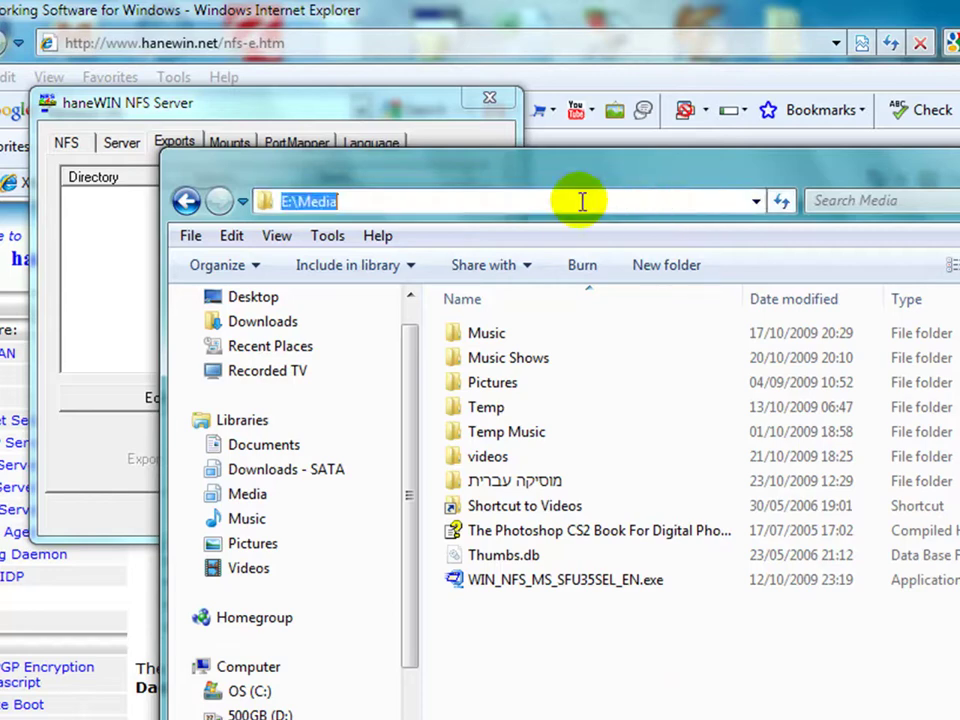
right_click(306, 196)
click(362, 273)
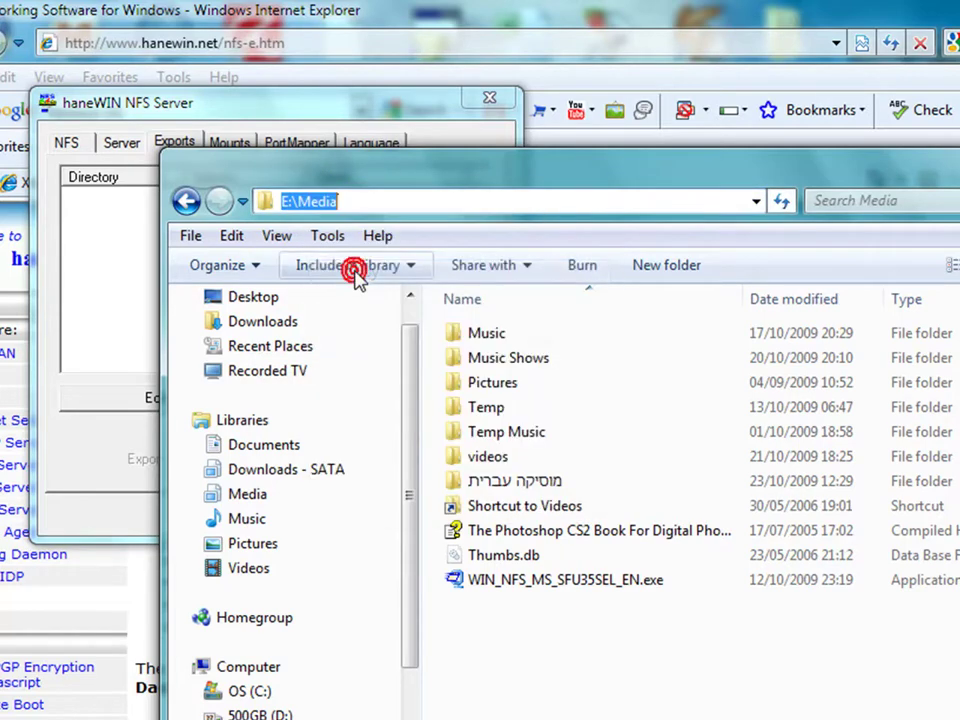
click(111, 262)
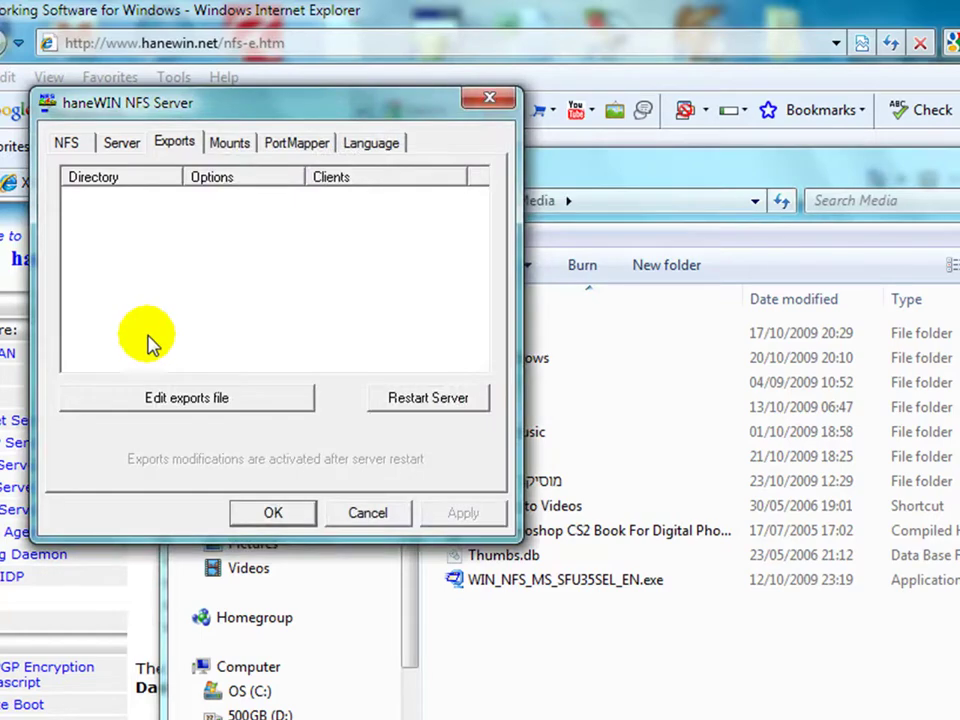
Add the line 'E:\Media -readonly -public -name:media' to the exports file in Notepad and close it
click(190, 399)
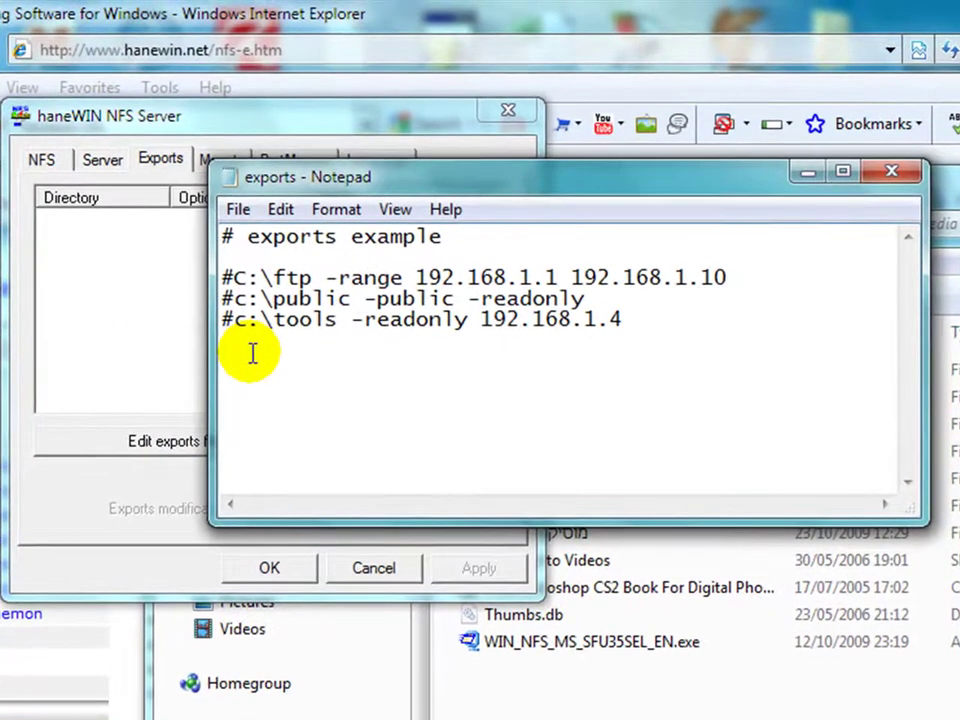
key(ctrl+v)
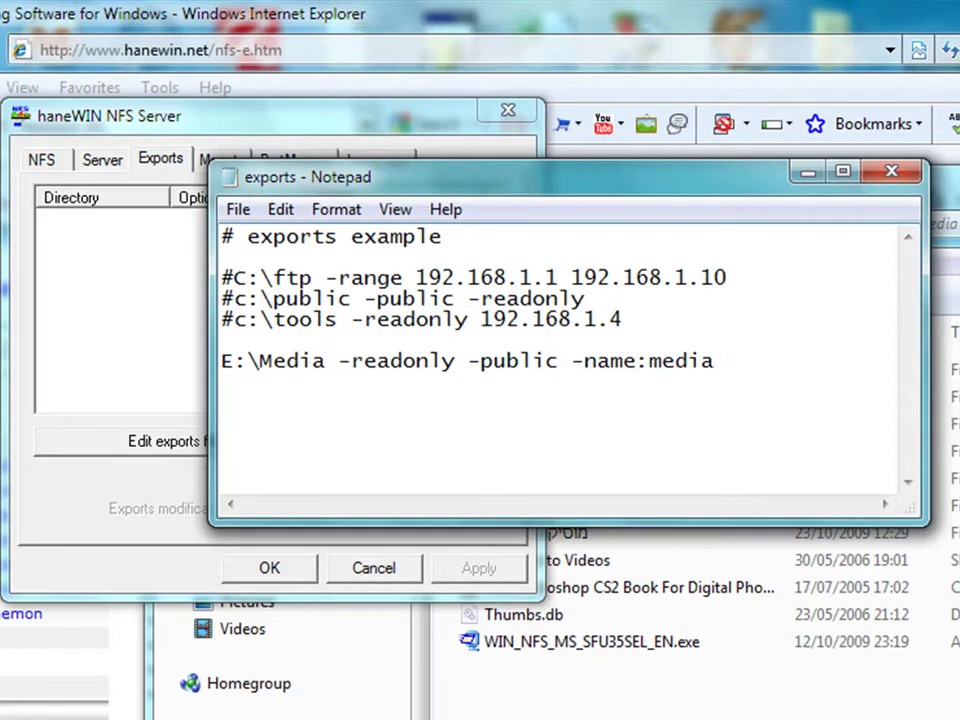
click(891, 176)
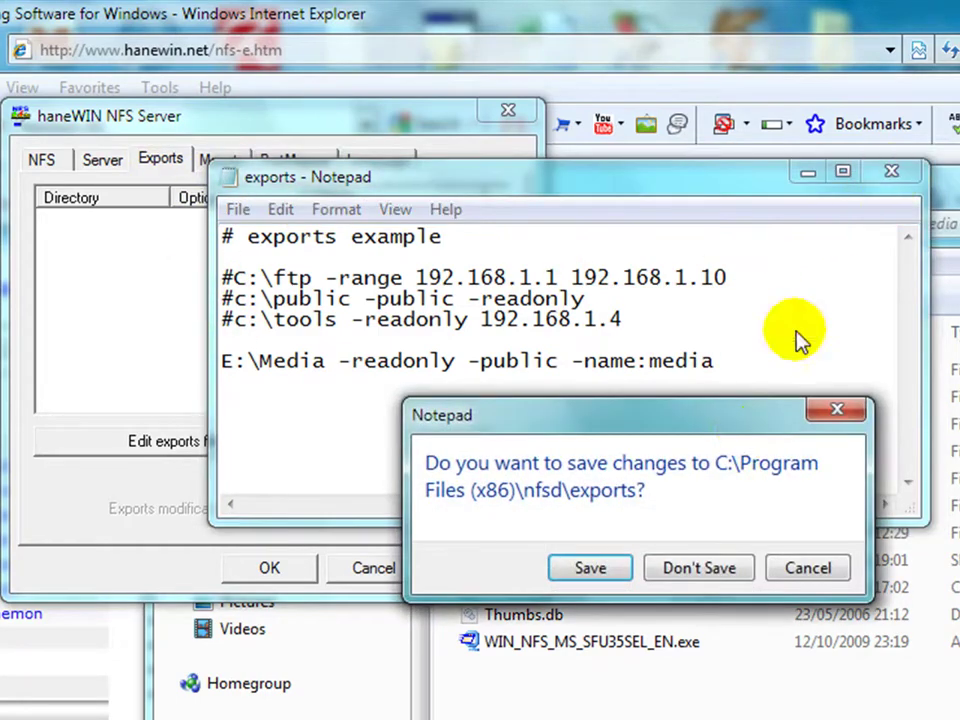
Save the exports file and restart the server so /media is exported read-only and public
click(615, 572)
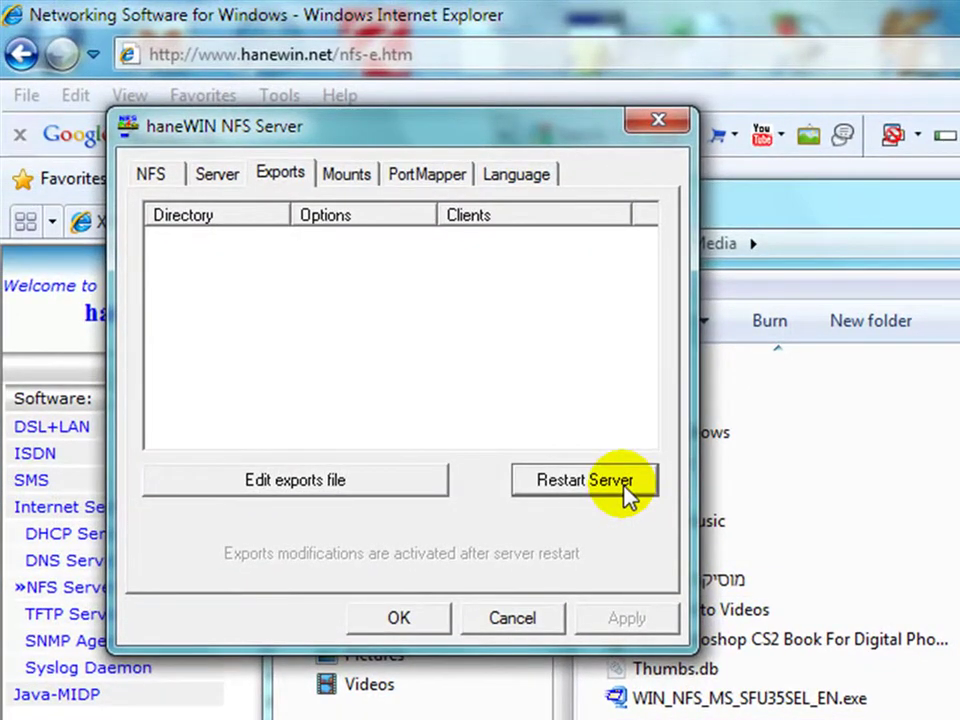
click(626, 495)
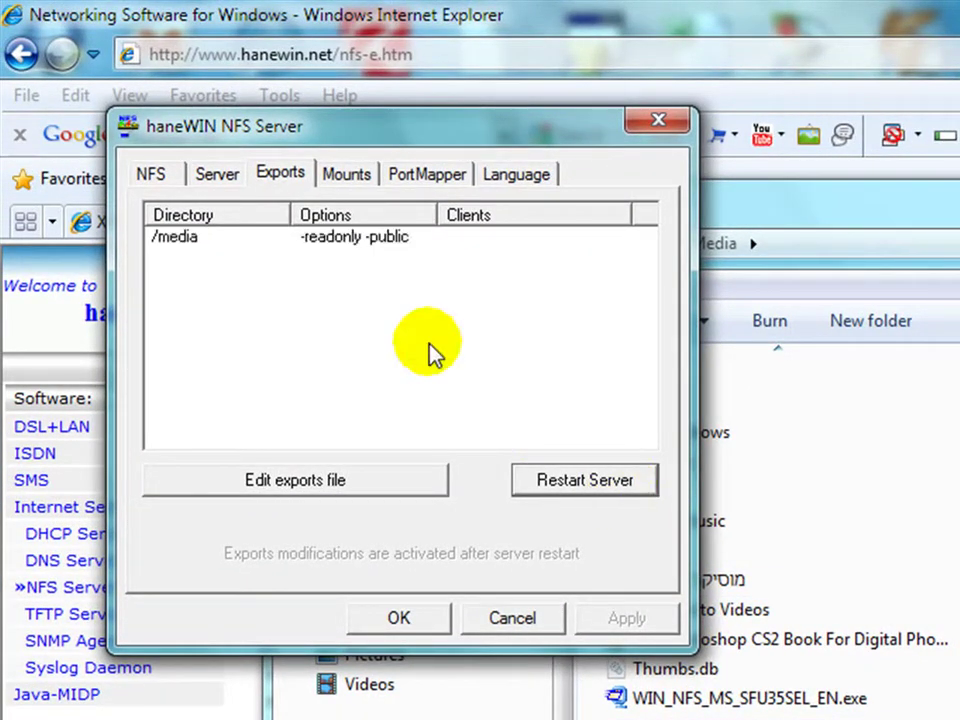
click(205, 243)
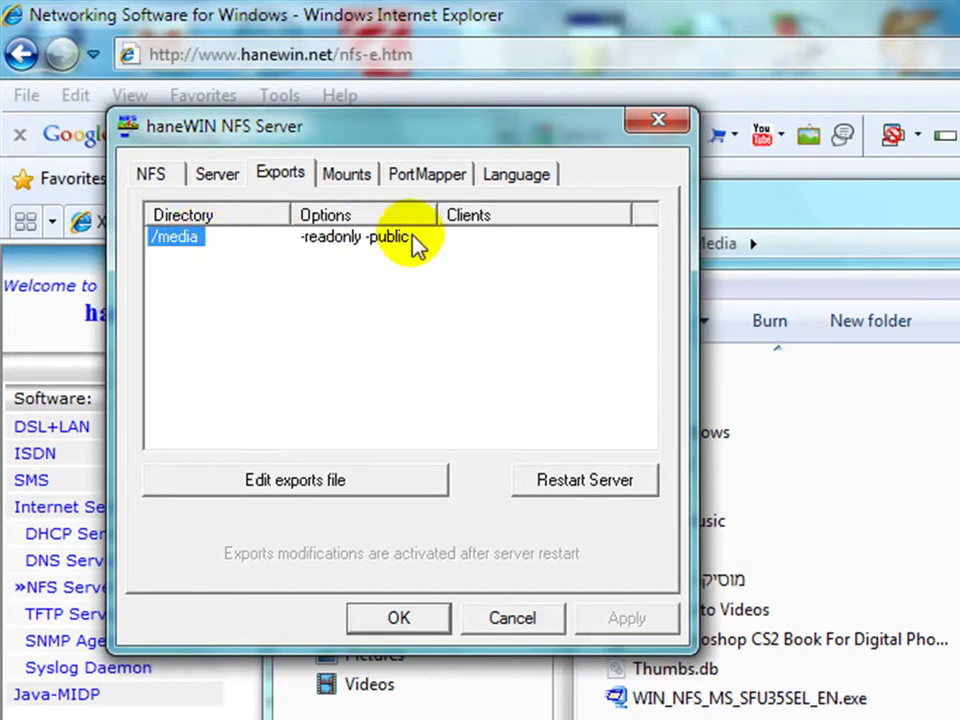
Review the Mounts and Server tabs, return to Exports, and switch to Internet Explorer
click(358, 189)
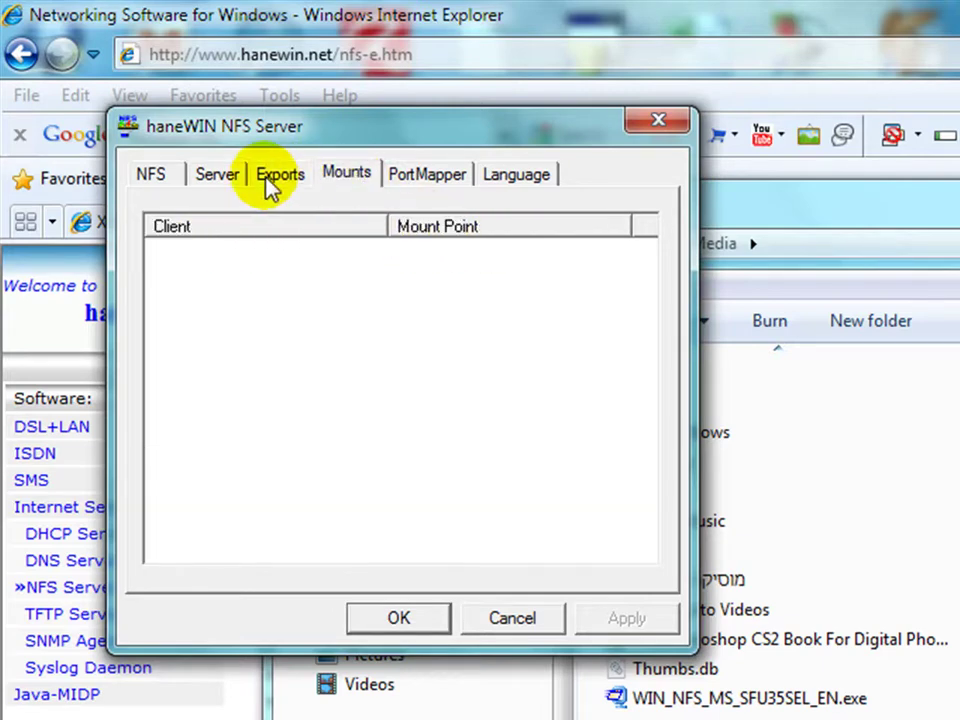
click(220, 180)
click(268, 180)
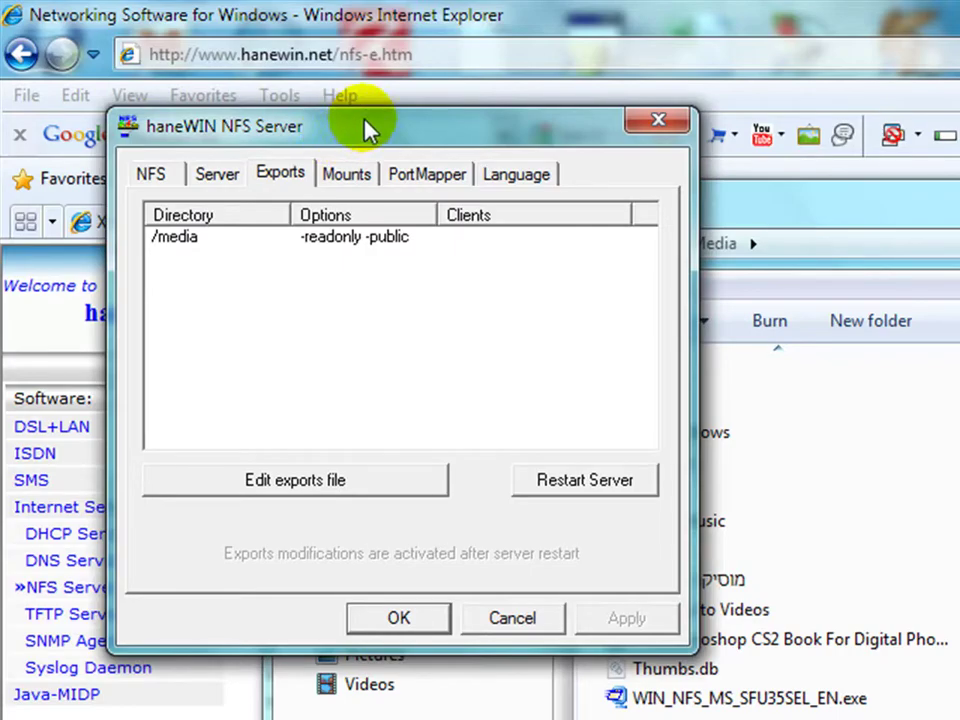
key(alt)
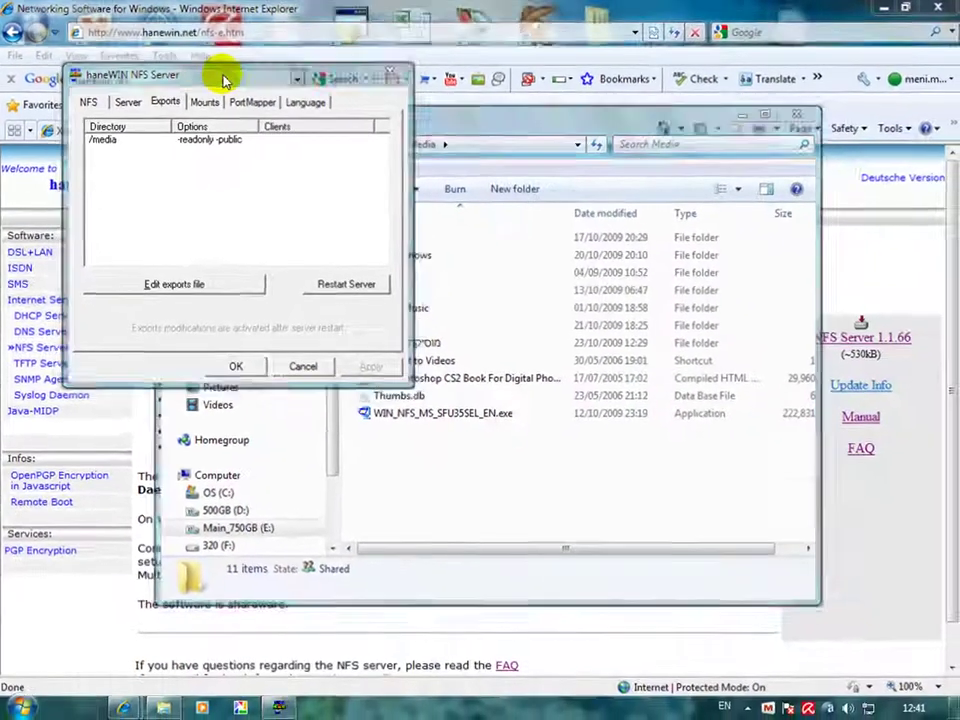
key(super+Tab)
key(super+Tab)
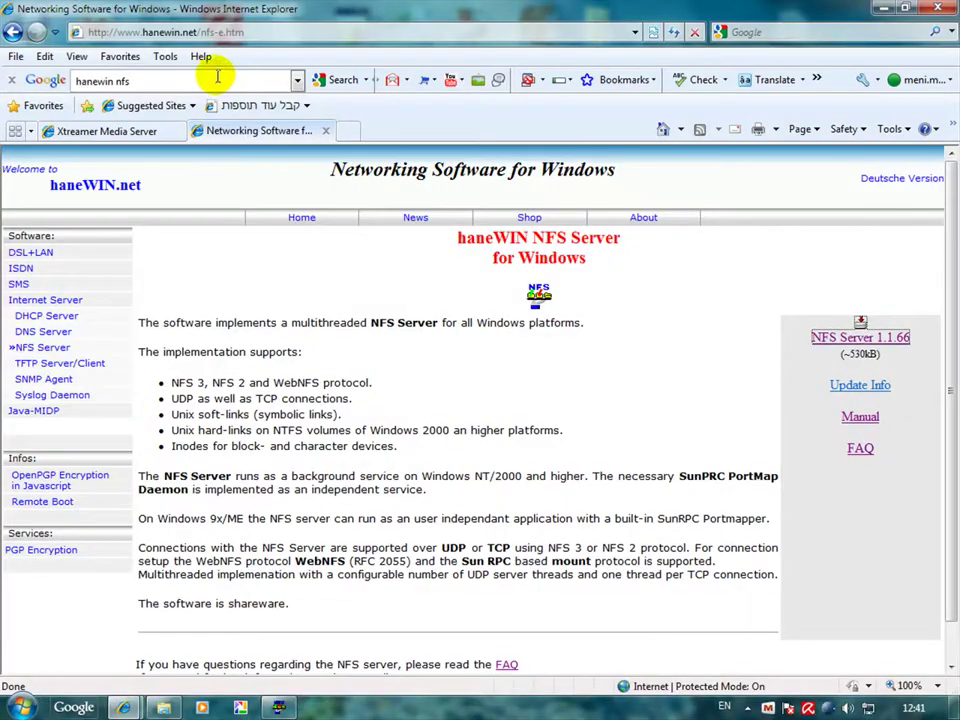
Open Setup > NFS Client on the Xtreamer Media Server page
click(122, 132)
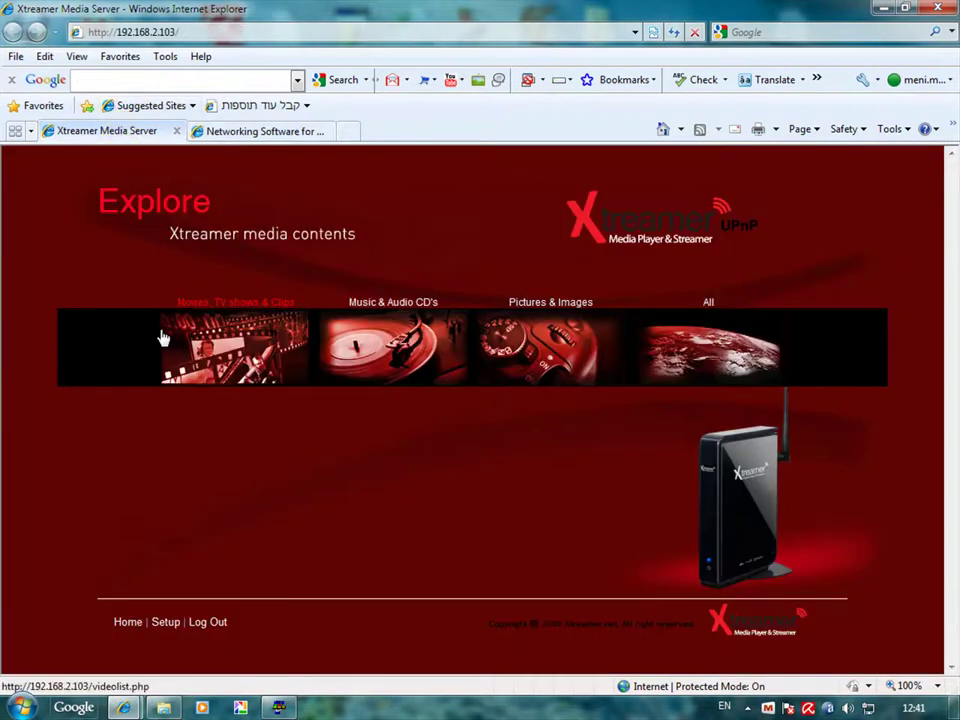
click(172, 623)
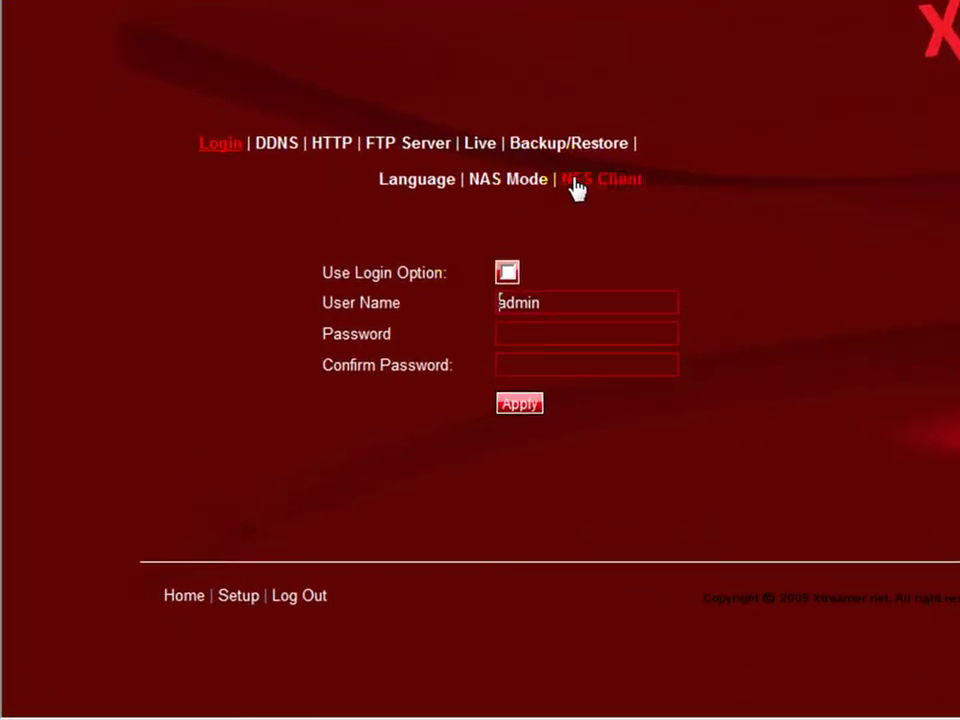
click(576, 184)
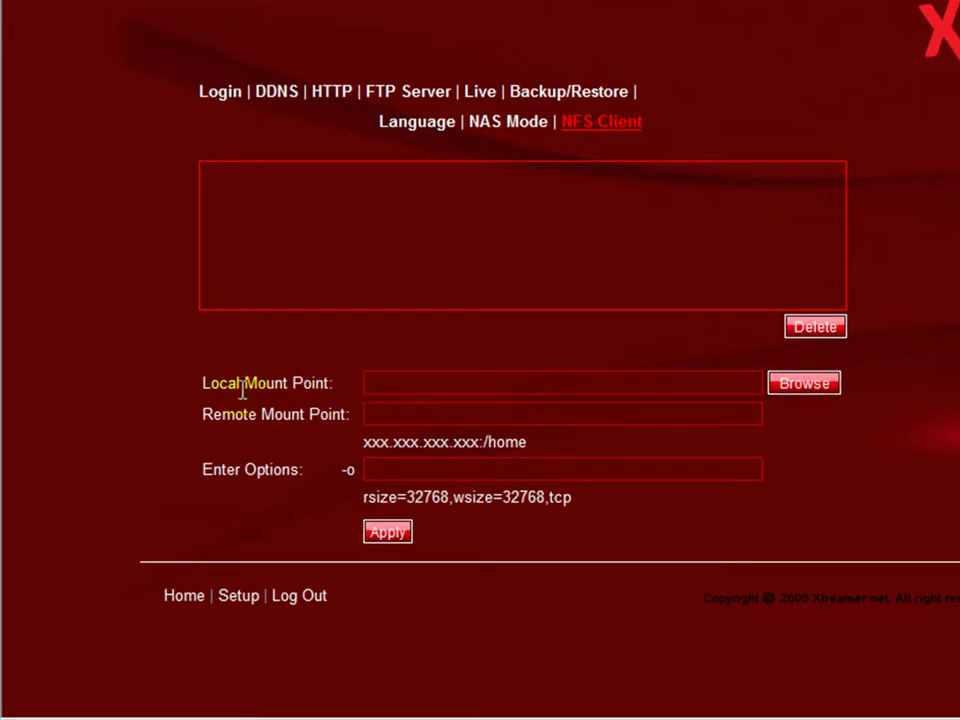
Create an NFS shortcut named 'media' as the local mount point /NFS Shortcut/media
drag(197, 395, 283, 388)
click(285, 383)
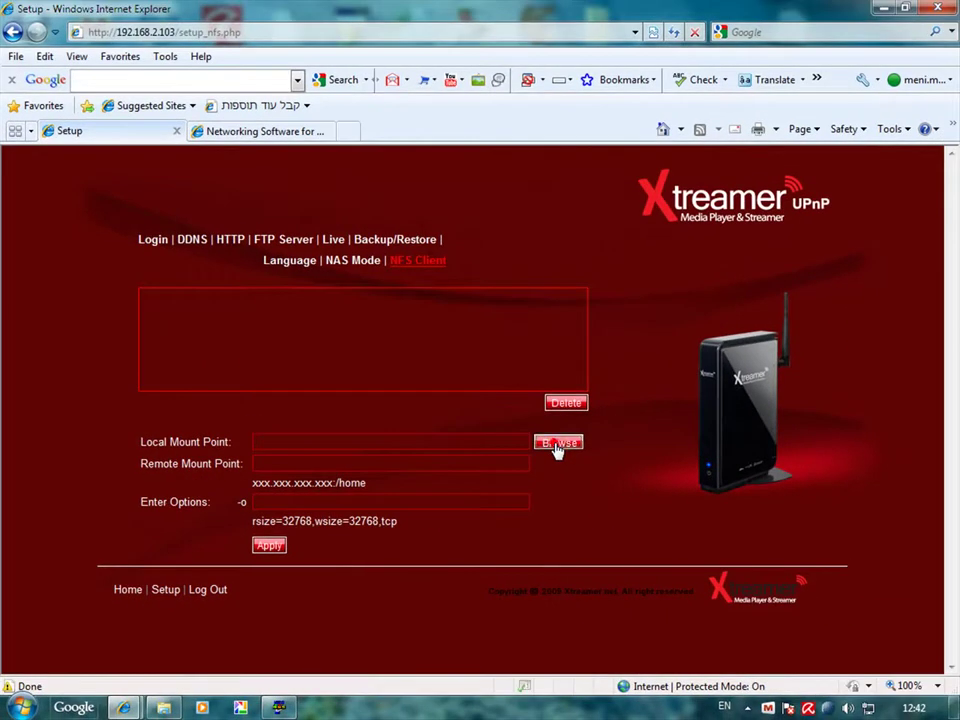
click(803, 385)
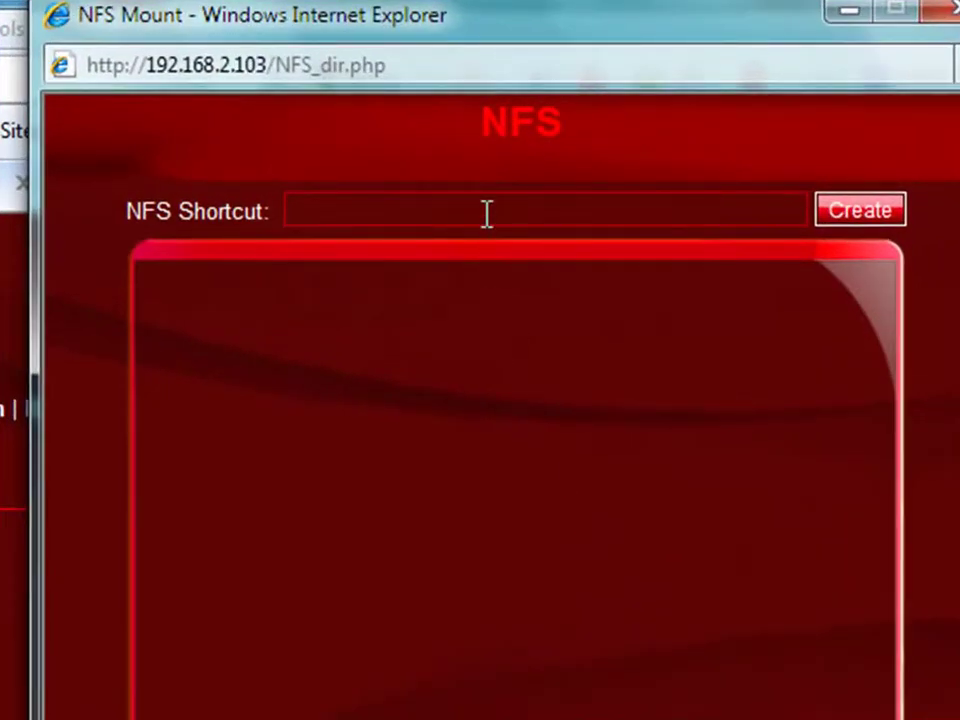
click(487, 211)
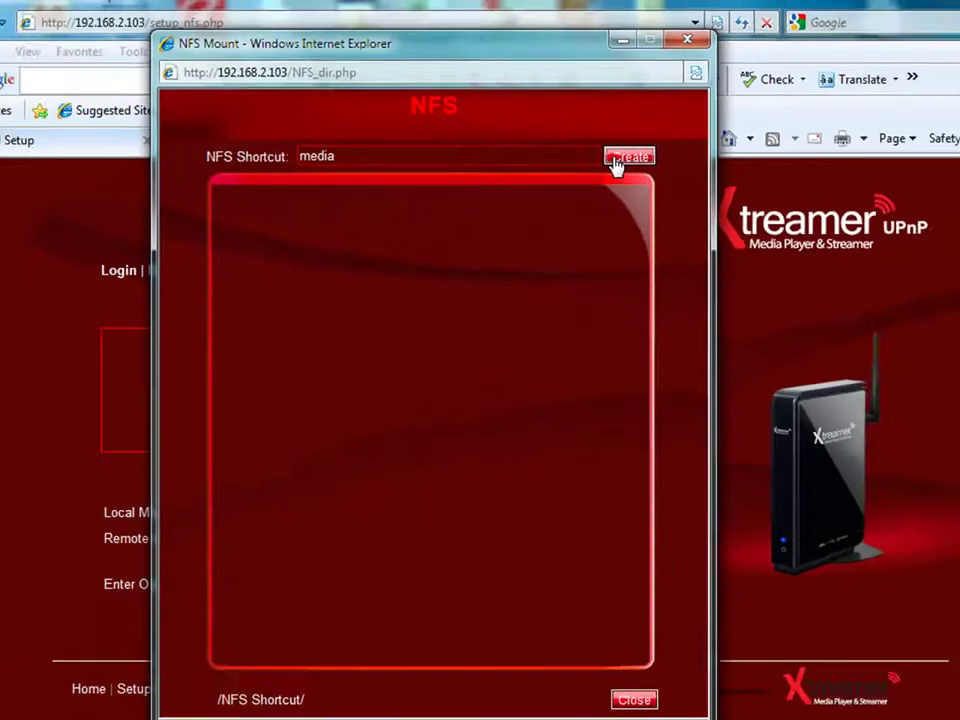
click(860, 210)
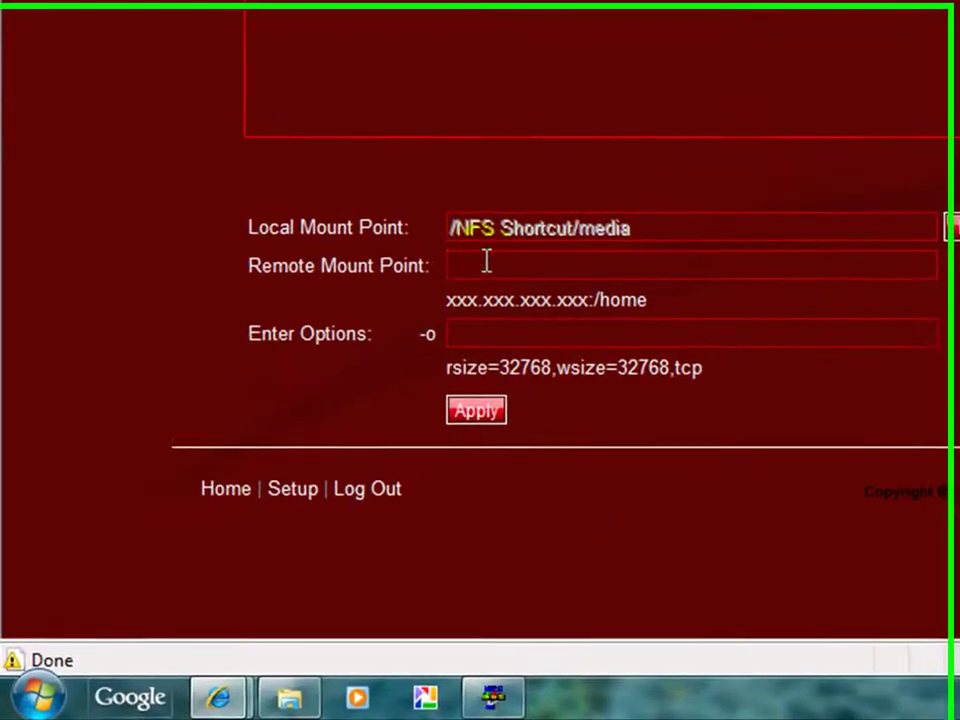
click(273, 465)
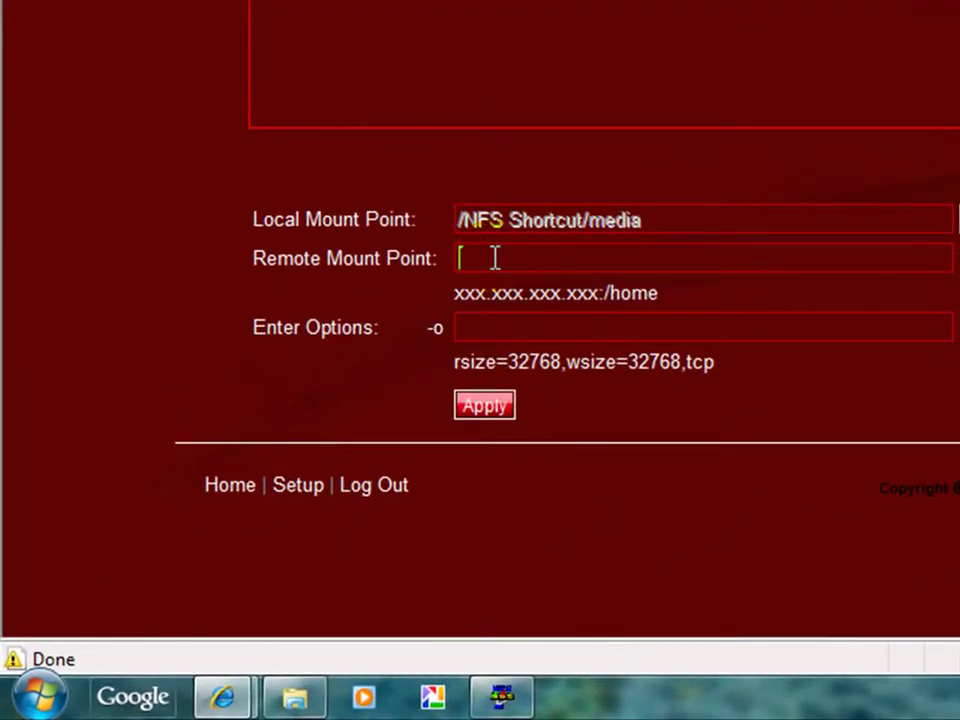
Open Command Prompt and run 'ipconfig | more'
click(40, 697)
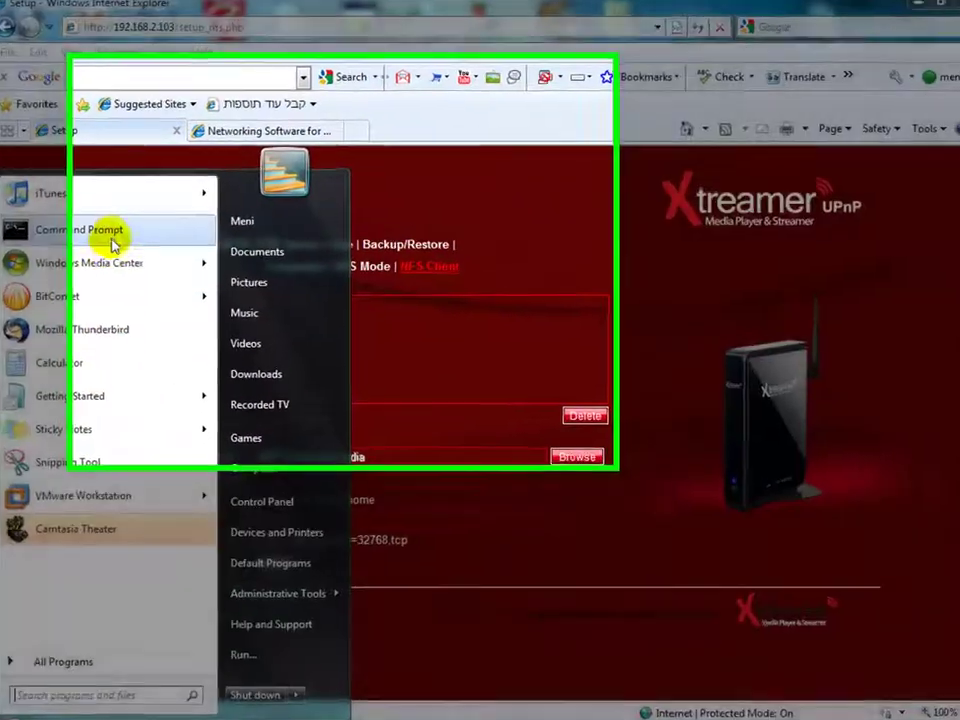
click(100, 228)
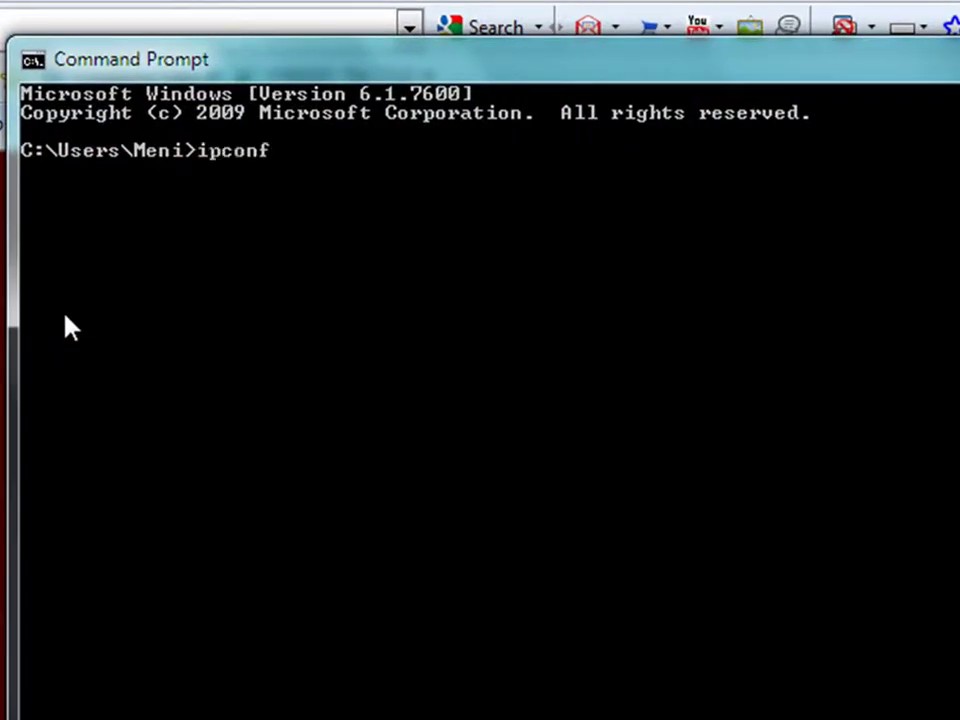
text(ipconfig | more)
key(Return)
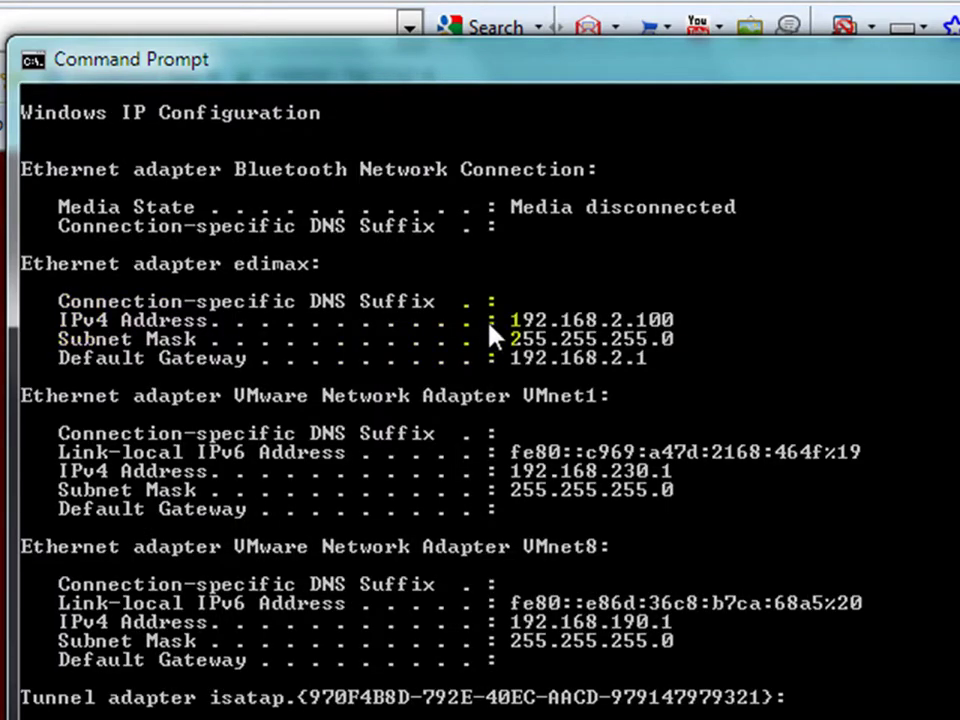
Mark and copy the IPv4 address 192.168.2.100, then page through the remaining output
right_click(540, 336)
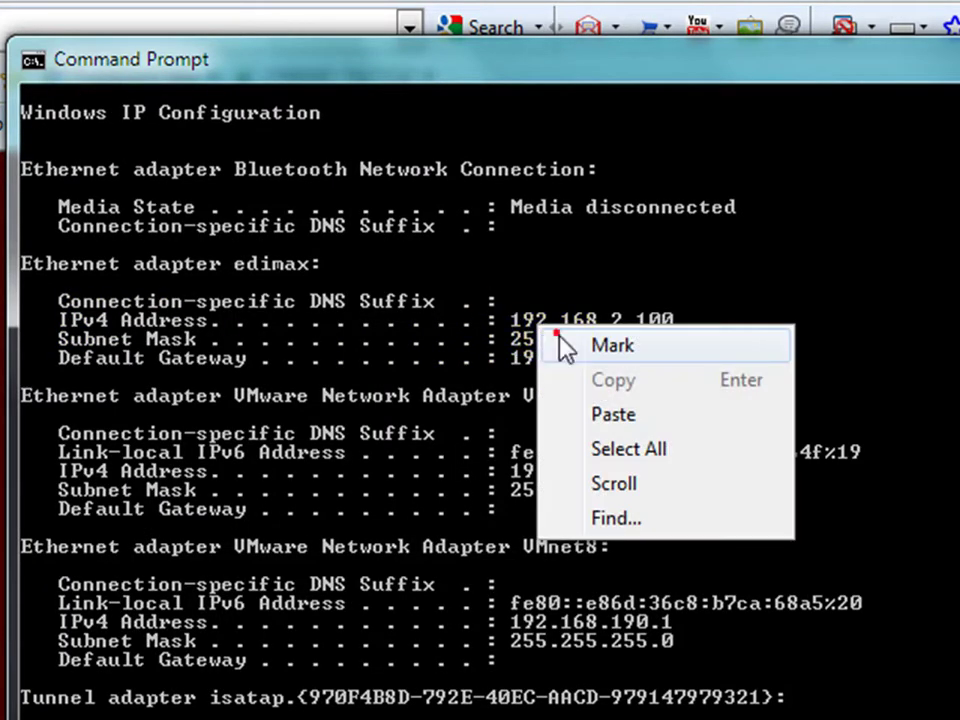
click(558, 344)
drag(510, 318, 667, 336)
key(Return)
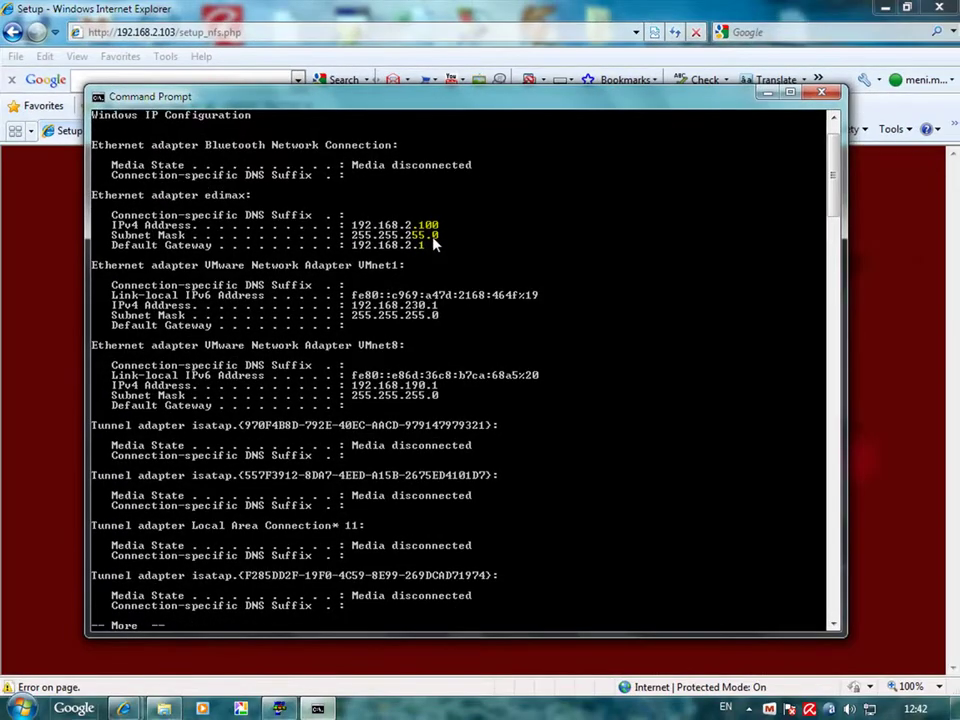
key(space)
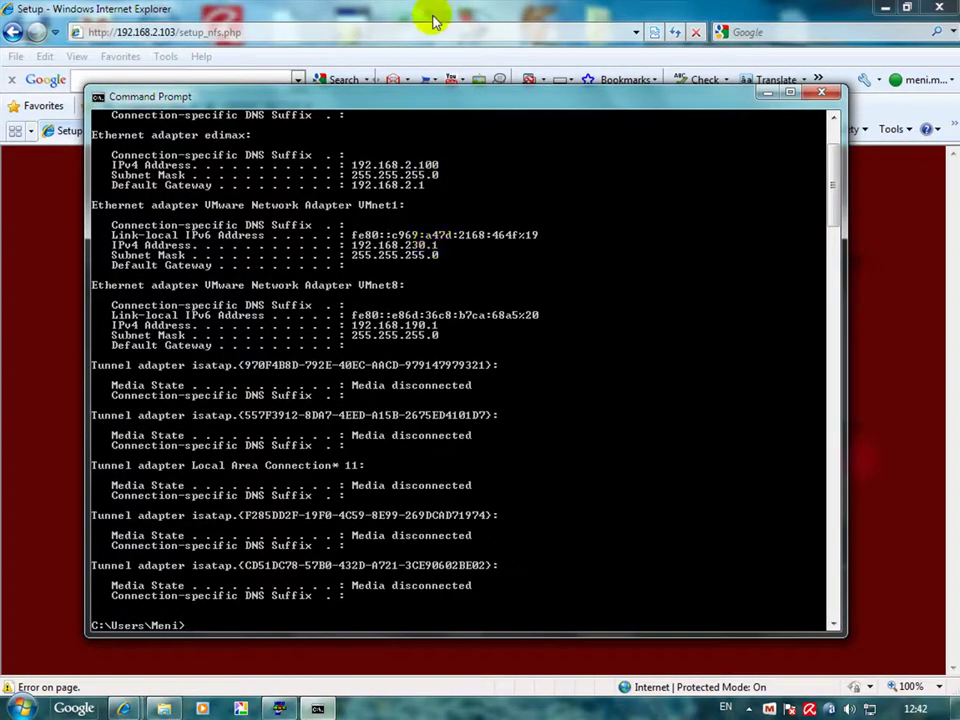
Add an Xtreamer NFS mount of 192.168.2.100:/media with options rsize=32768,wsize=32768,udp and apply it
click(165, 10)
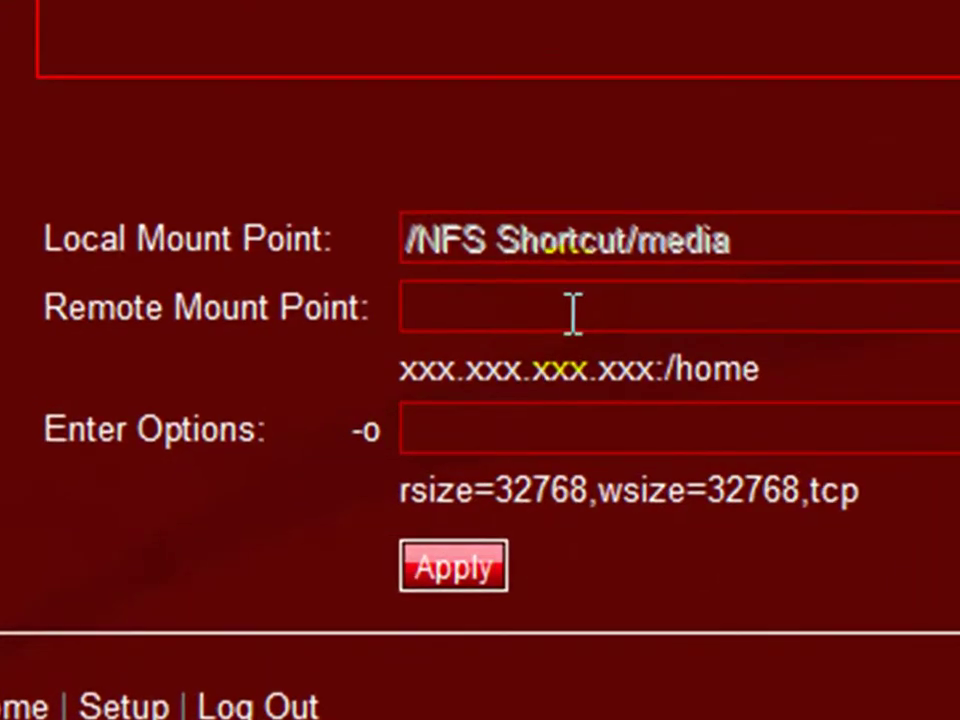
text(192.168.2.100:/)
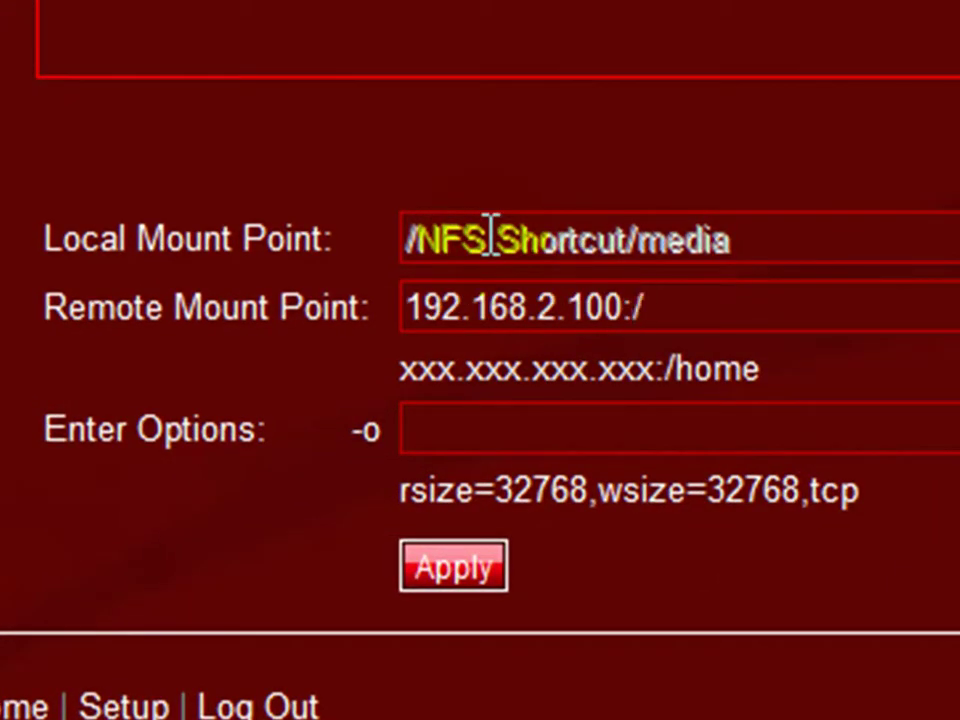
text(med)
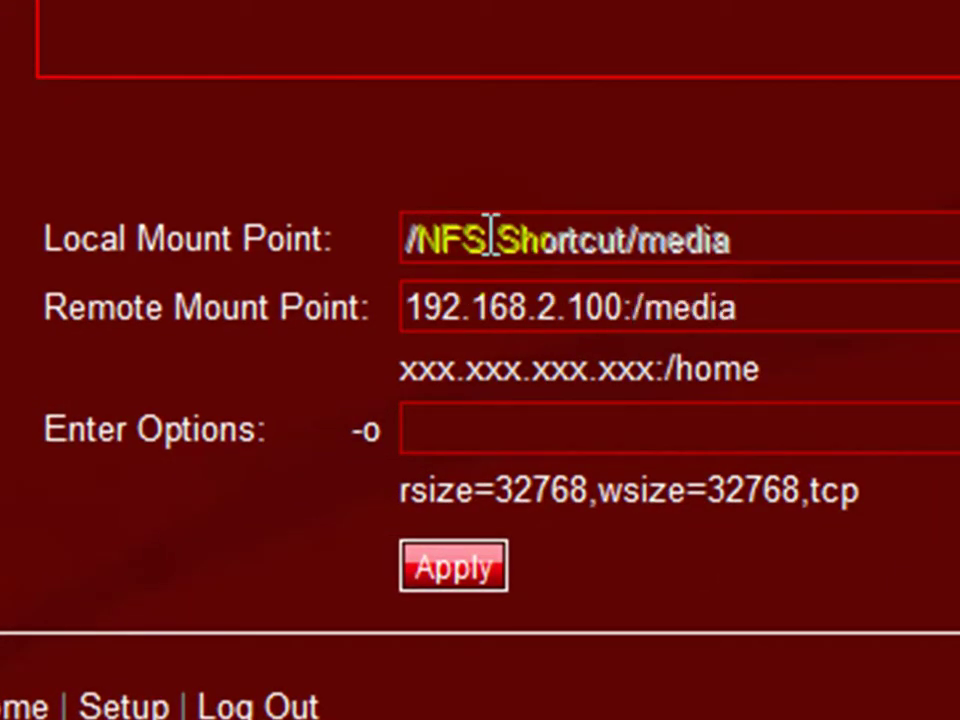
text(ia)
drag(862, 492, 456, 439)
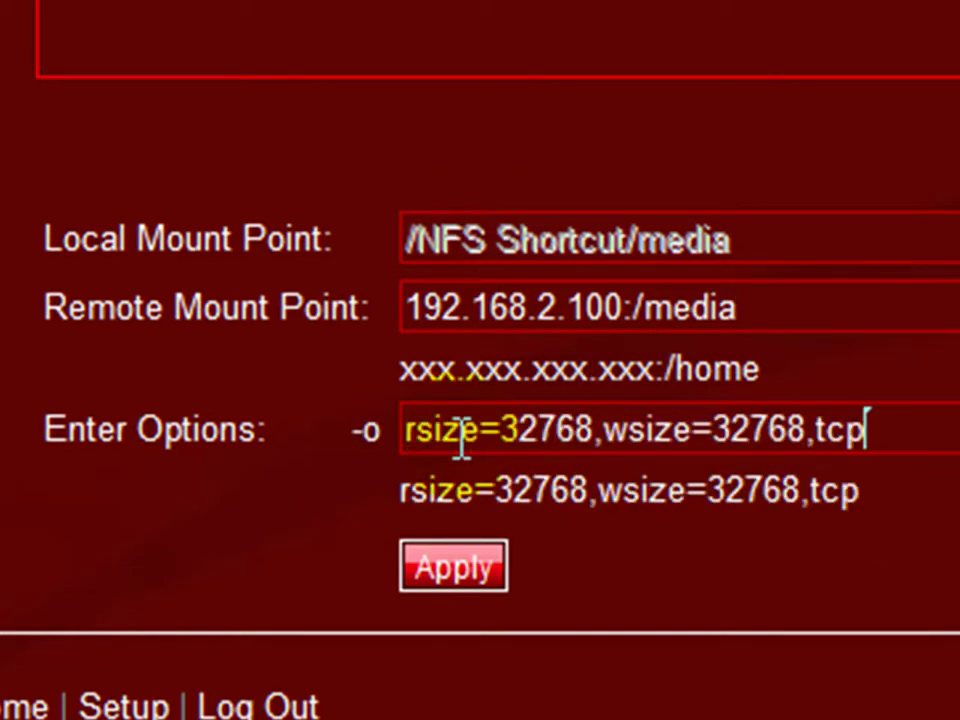
drag(868, 430, 828, 440)
text(ud)
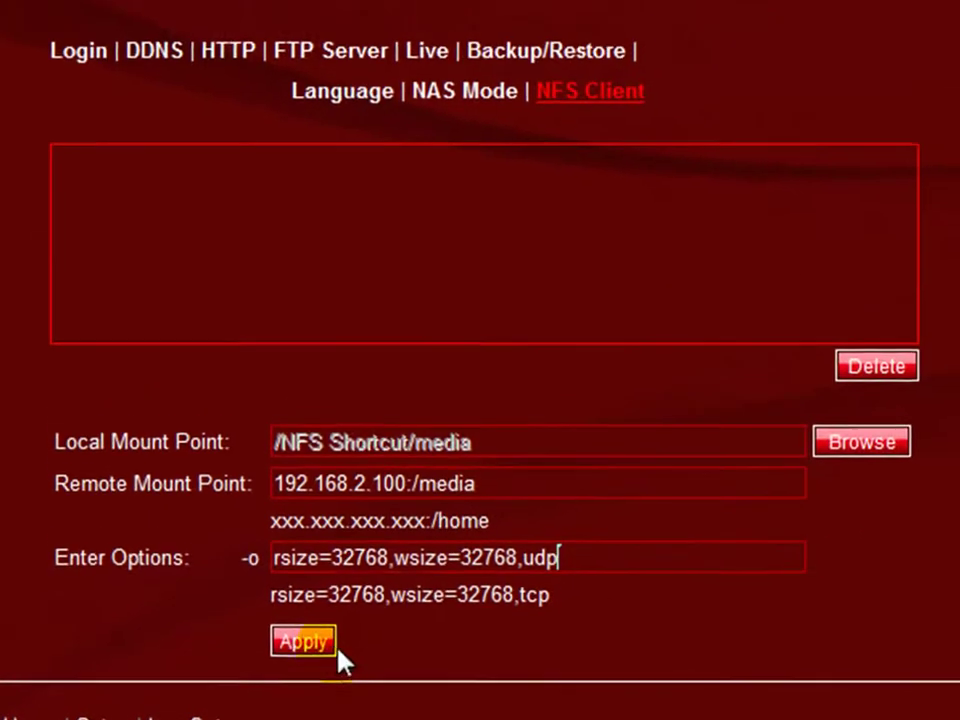
click(332, 655)
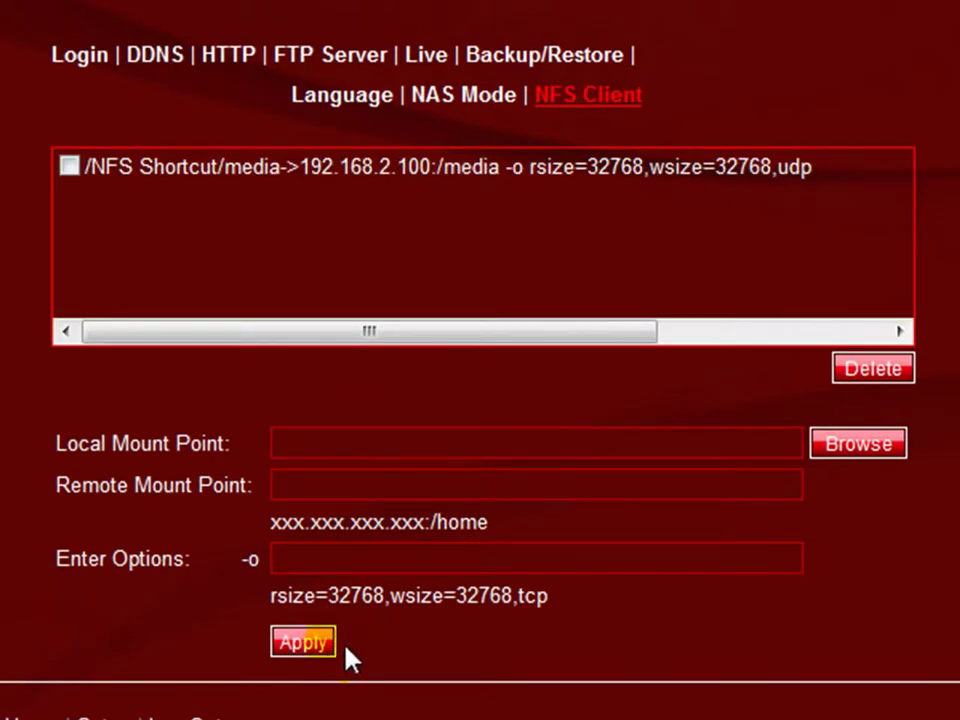
key(alt+Tab)
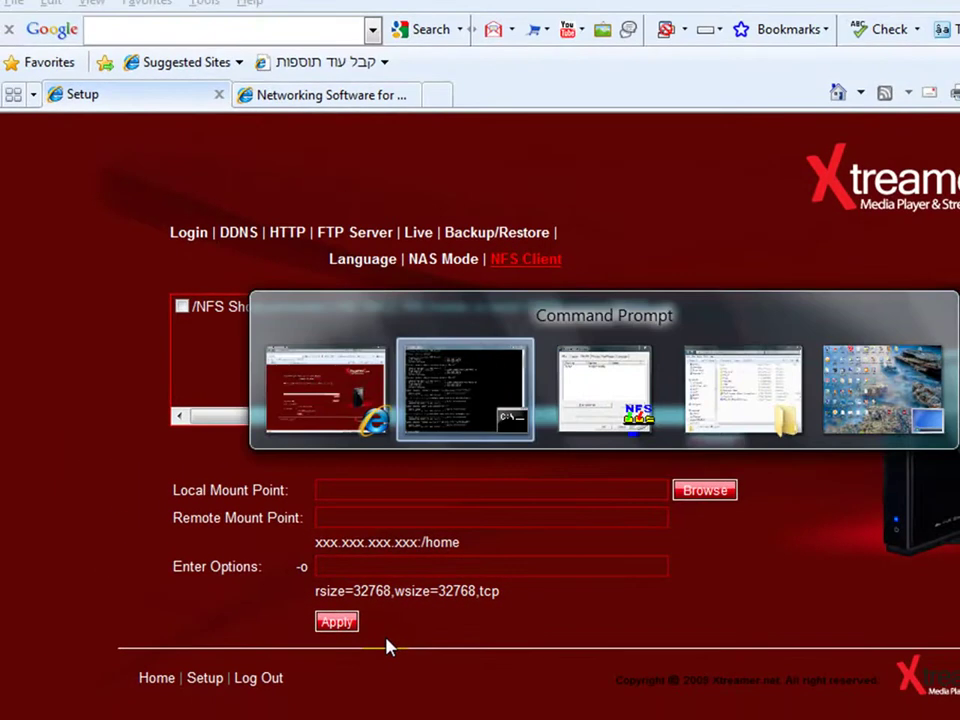
key(alt+Tab)
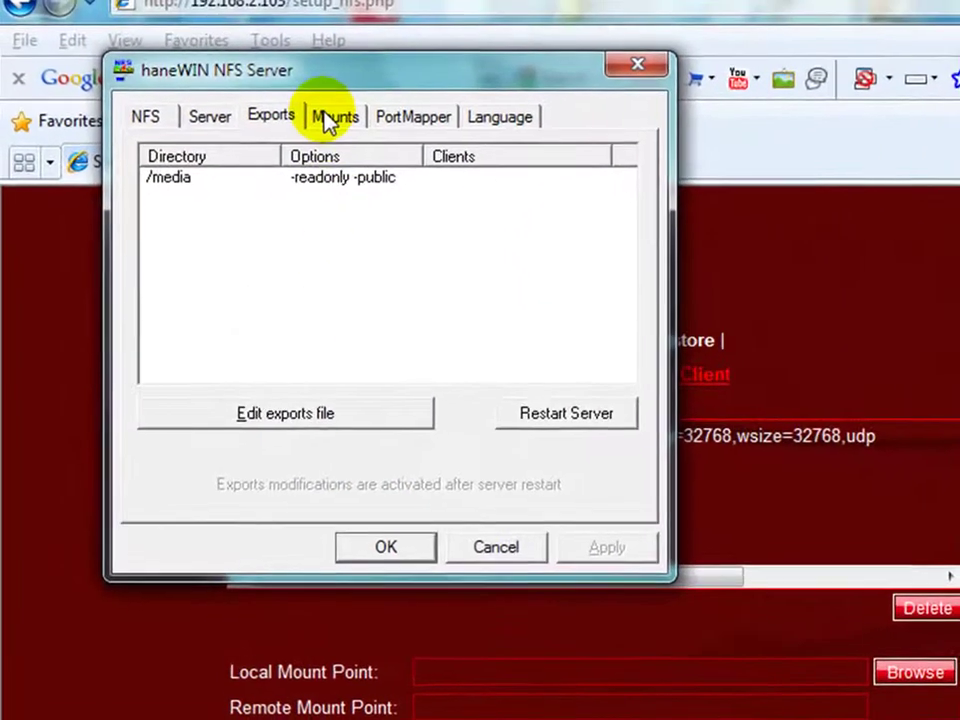
Verify in haneWIN's Mounts list that 192.168.2.103 mounted /media, then close the settings with OK
click(278, 80)
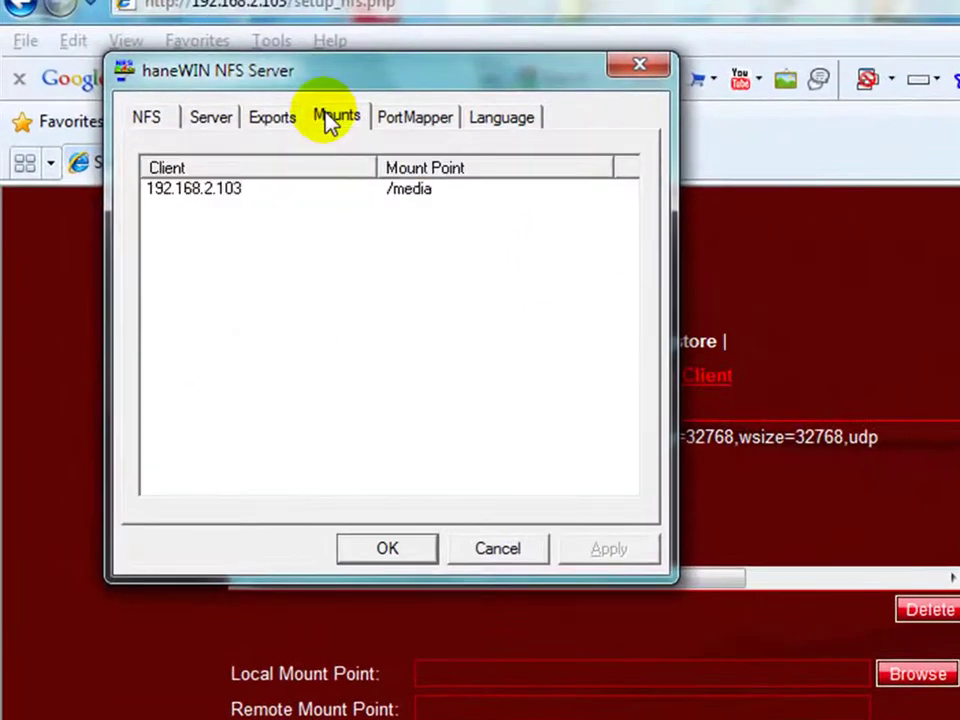
click(226, 203)
drag(286, 80, 378, 208)
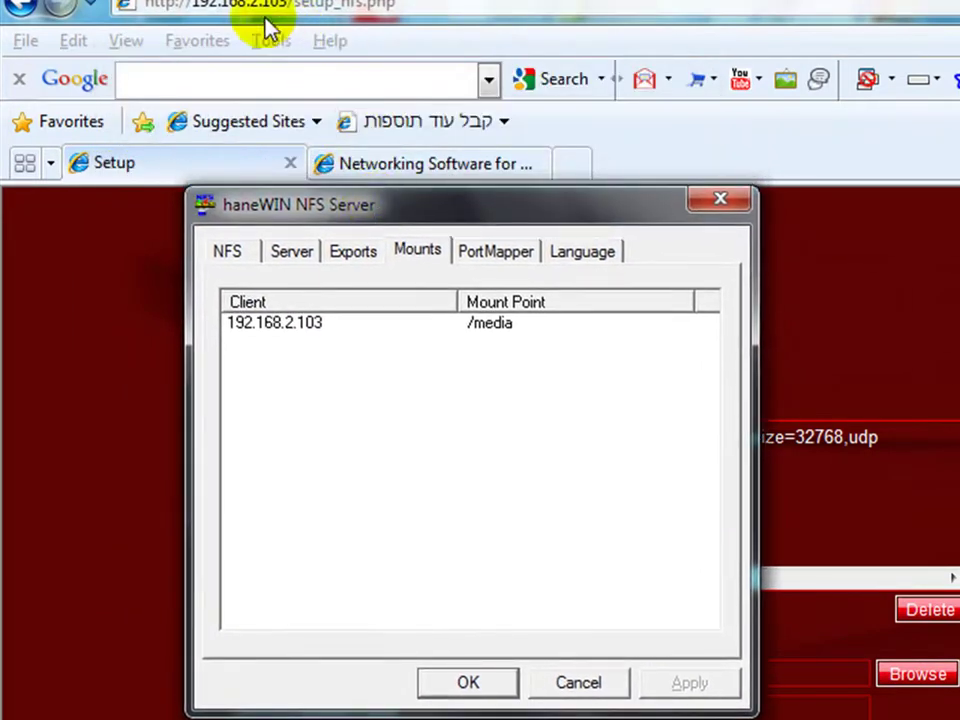
click(338, 254)
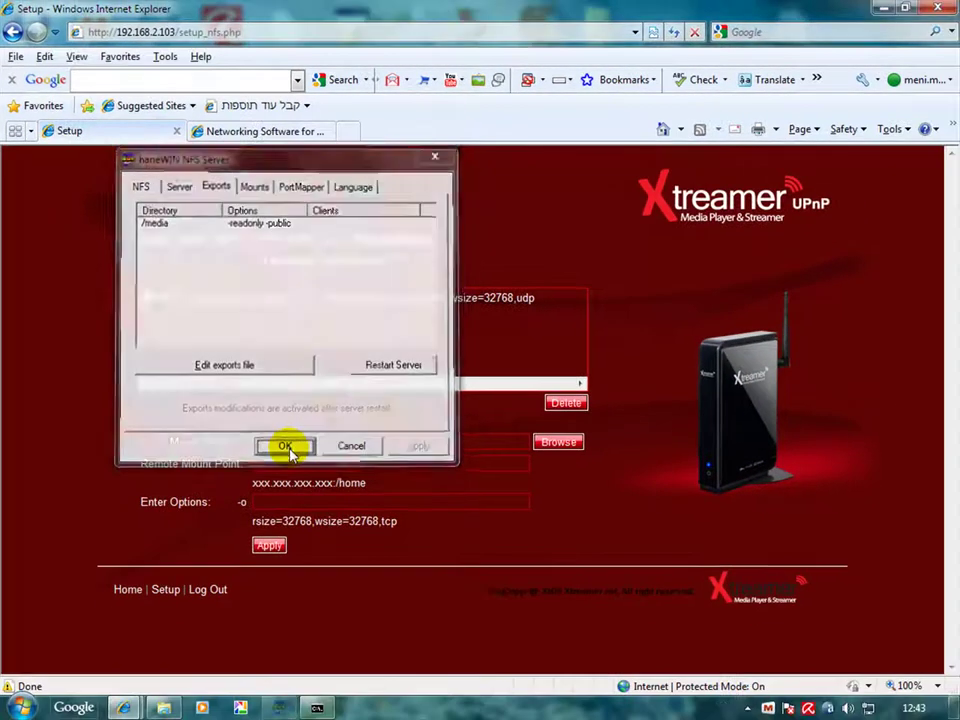
click(468, 682)
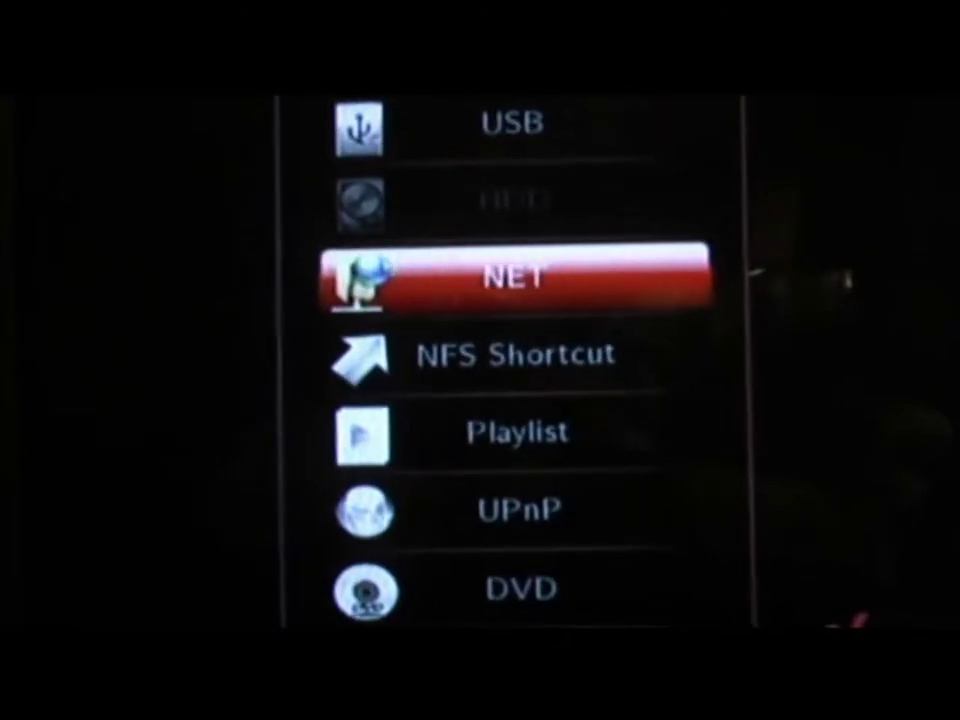
Move down from NET to the NFS Shortcut source in the Xtreamer Media Library
key(Down)
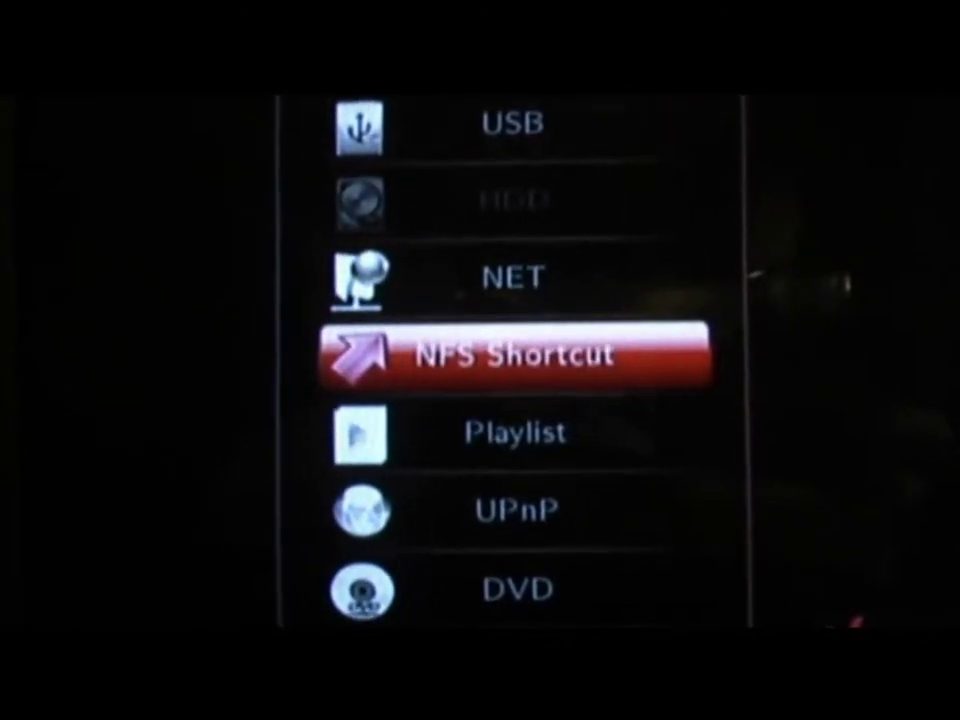